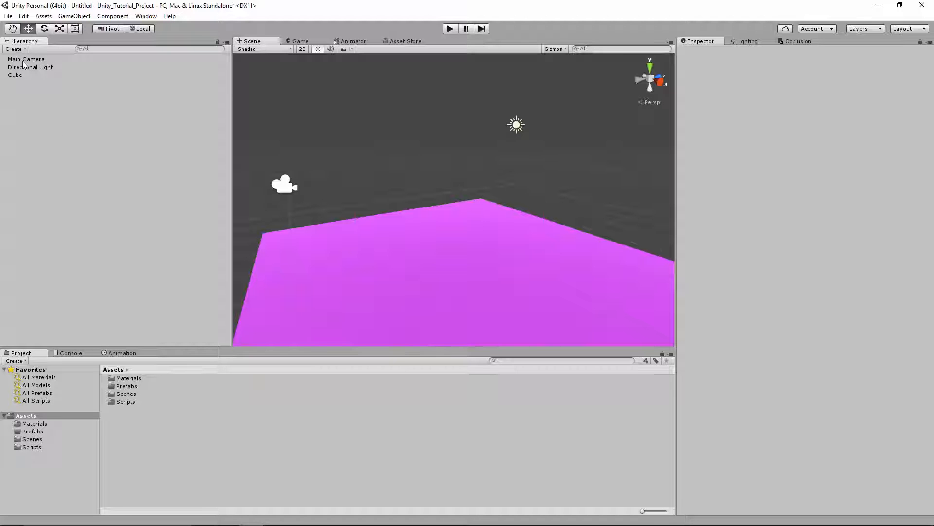
Examine the Main Camera, Directional Light and Cube in the scene.
left_click(22, 61)
left_click(24, 69)
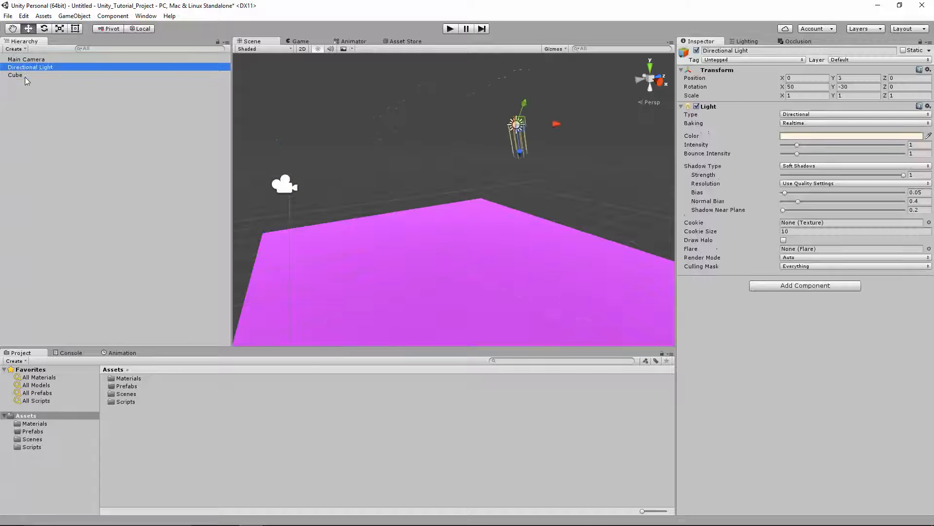
left_click(25, 75)
left_click(51, 130)
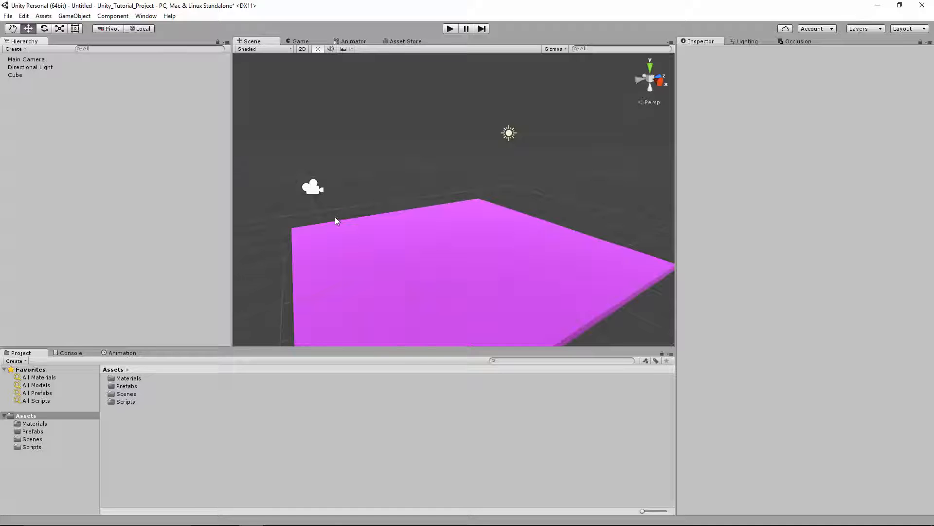
mouse_move(334, 218)
left_mouse_down("alt")
mouse_move(354, 206)
mouse_move(360, 242)
mouse_move(345, 210)
left_mouse_up("alt")
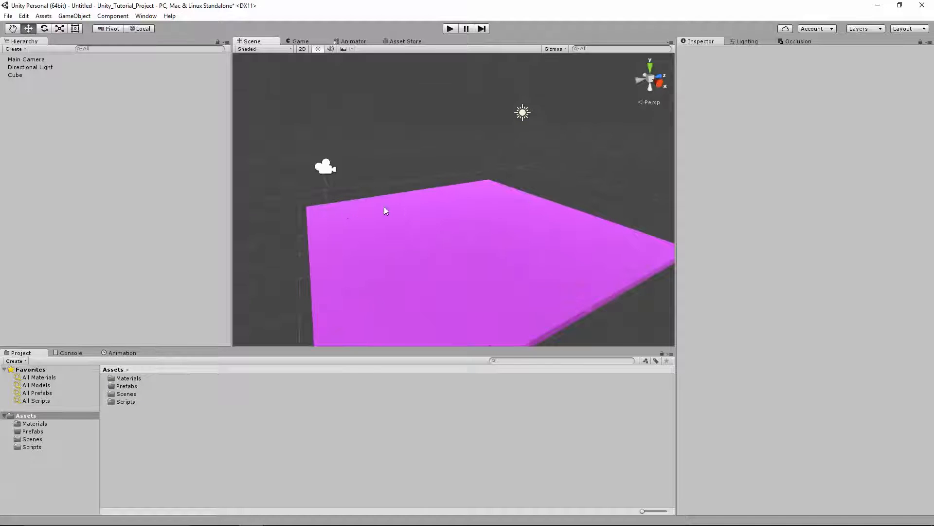
scroll(393, 211, "up", 2)
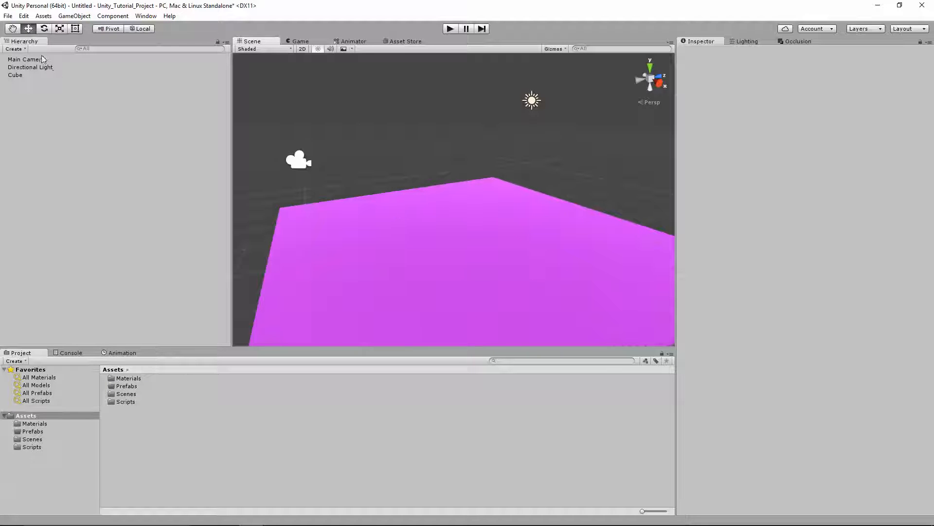
left_click(434, 217)
left_click(337, 167)
left_click(301, 161)
left_click(397, 238)
left_click(379, 159)
Create an empty game object and place it above the purple floor at about X 1.85, Y 1.56, Z -6.79.
left_click(14, 49)
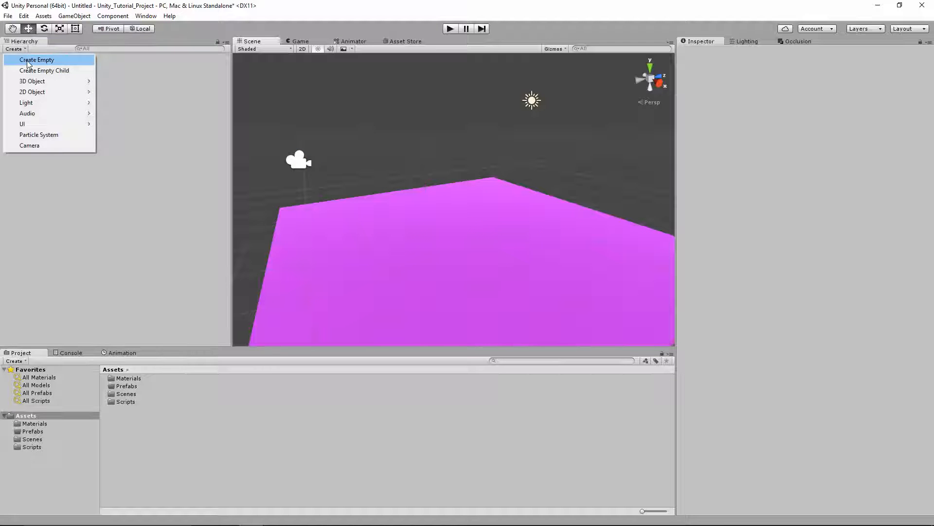
left_click(27, 63)
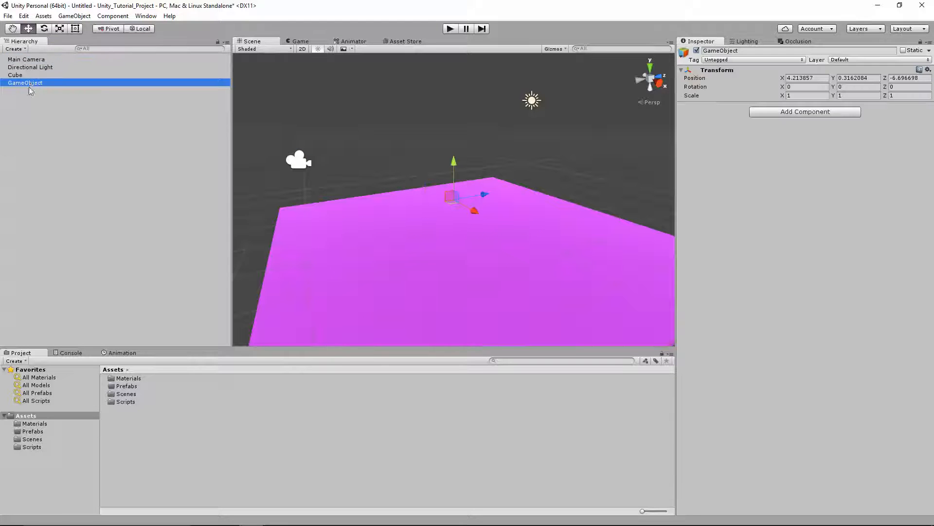
left_click_drag(455, 167, 469, 116)
left_click(300, 42)
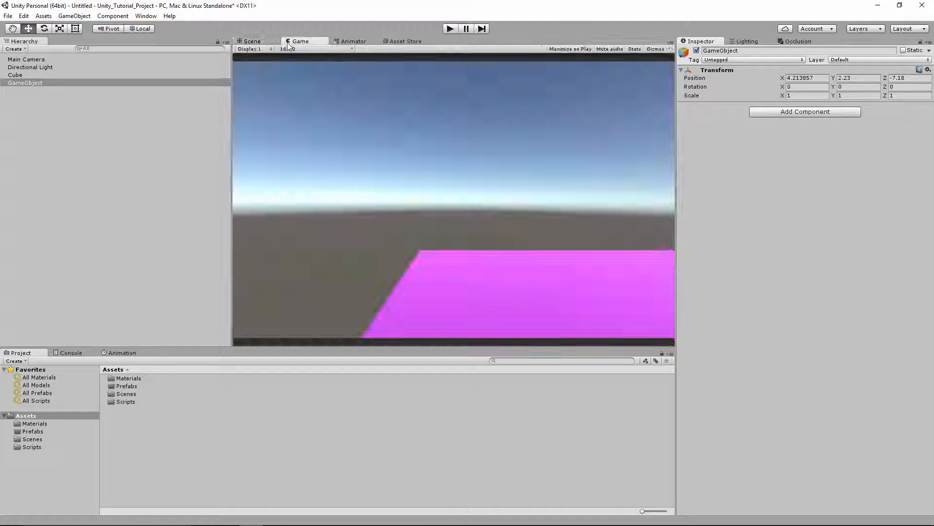
left_click(261, 43)
left_click_drag(494, 156, 389, 121, "alt")
left_click_drag(425, 146, 438, 141)
Compare the components of the empty game object with those of the Cube, Directional Light and Main Camera.
left_click(43, 76)
left_click(42, 83)
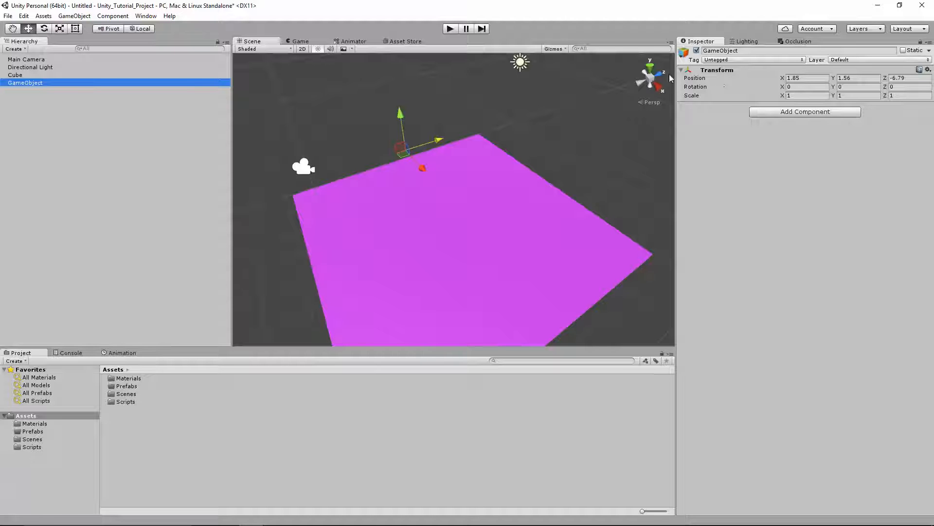
left_click(47, 75)
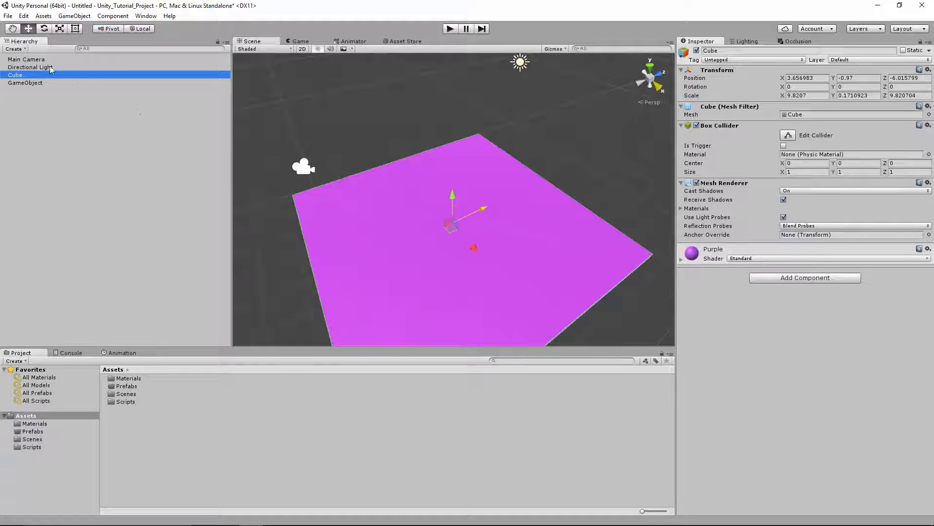
left_click(60, 68)
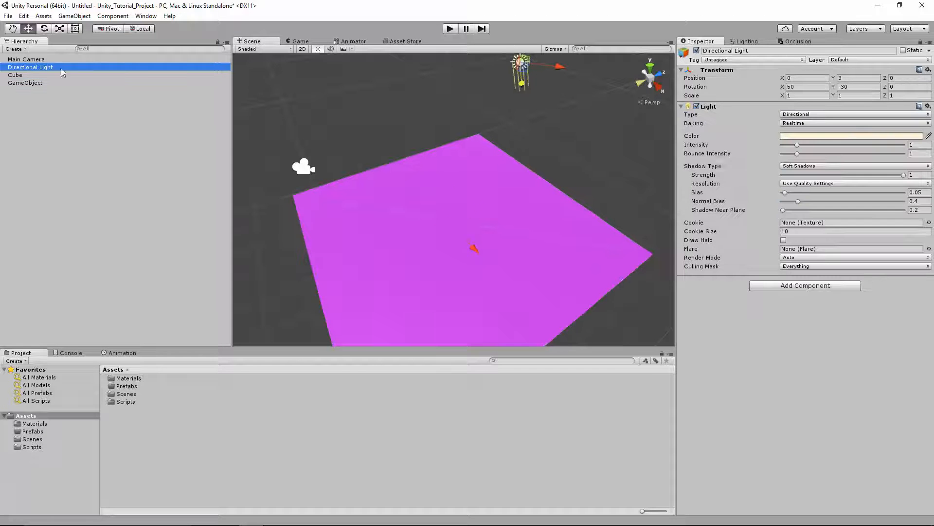
left_click(89, 60)
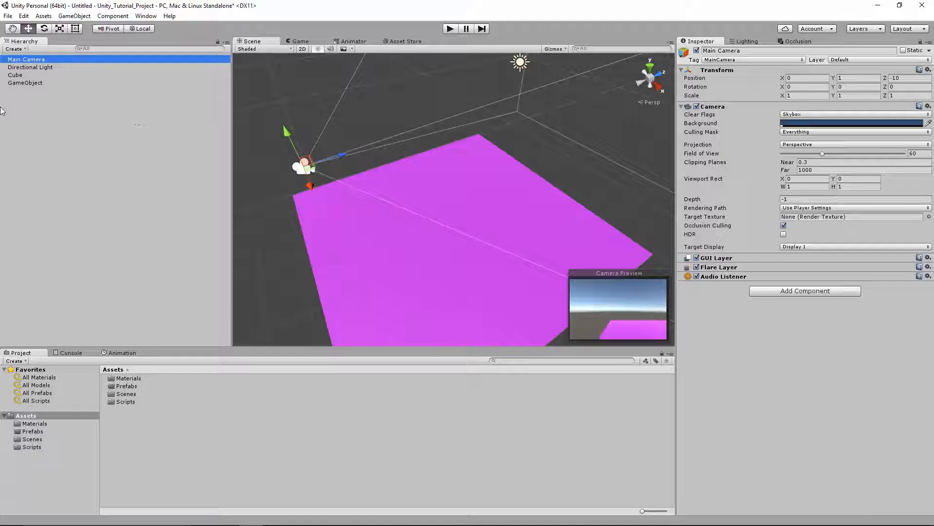
left_click(51, 83)
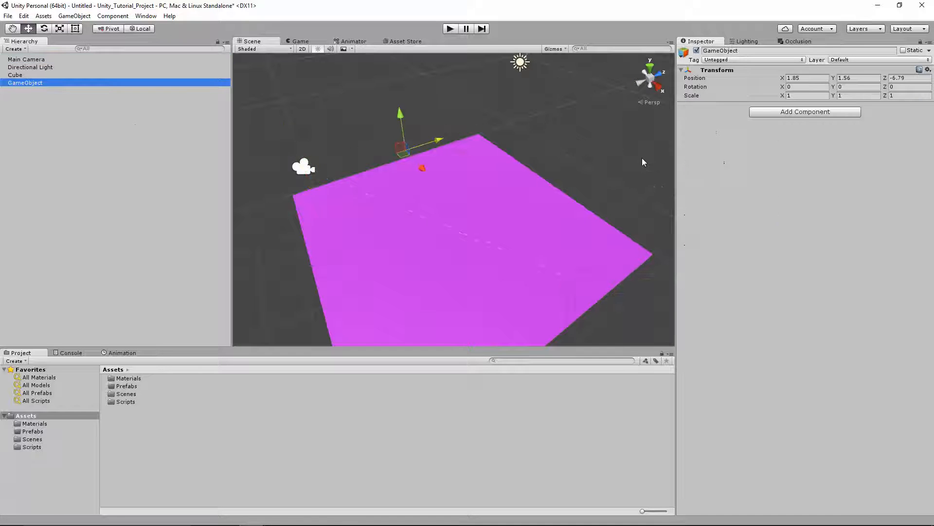
left_click(719, 51)
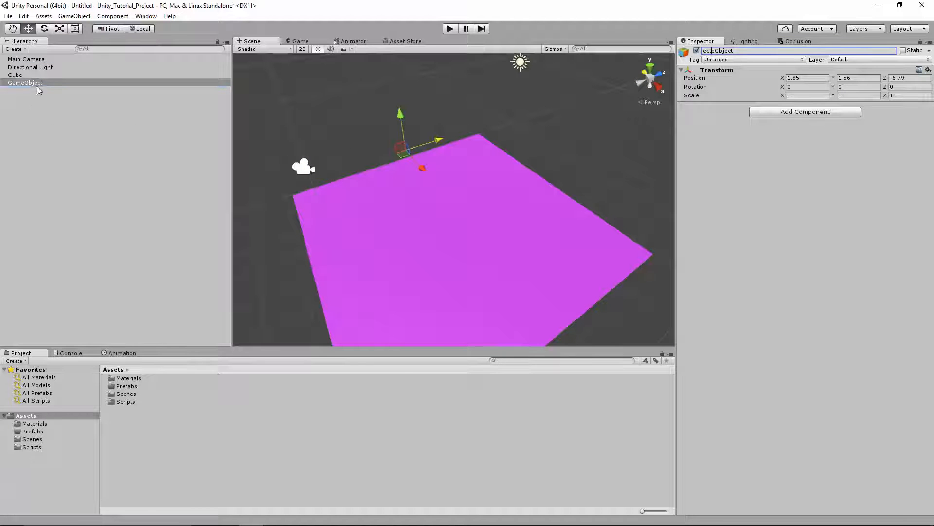
left_click(26, 76)
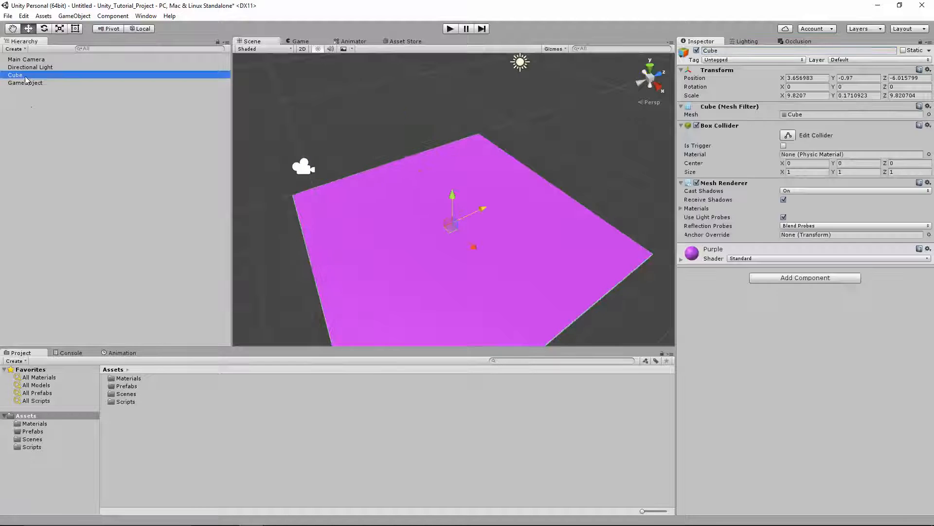
left_click(58, 68)
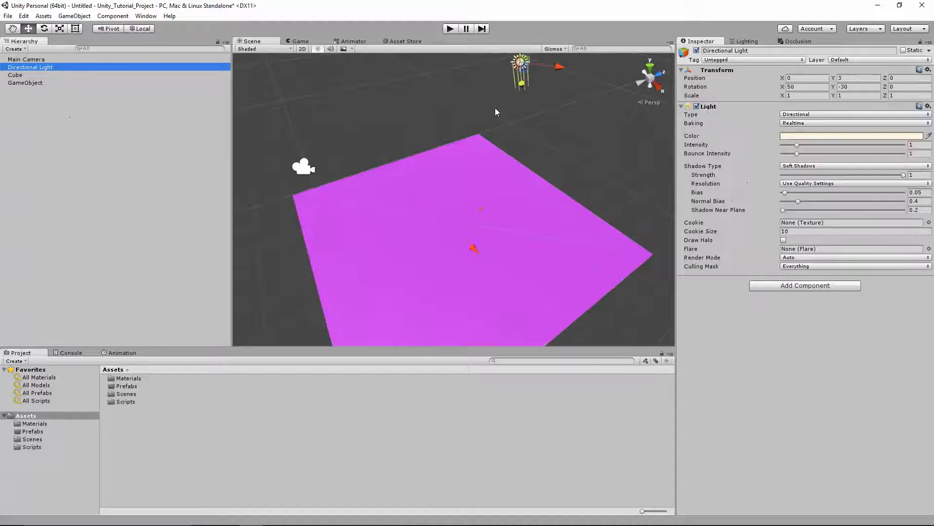
Rename the empty game object as Groung.
left_click(23, 83)
left_click(728, 50)
type("G")
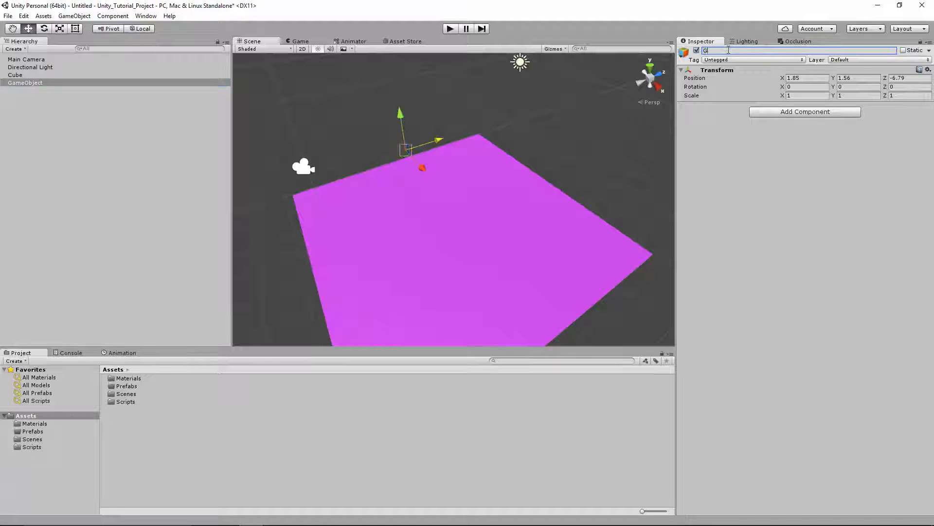
type("roung")
key("Return")
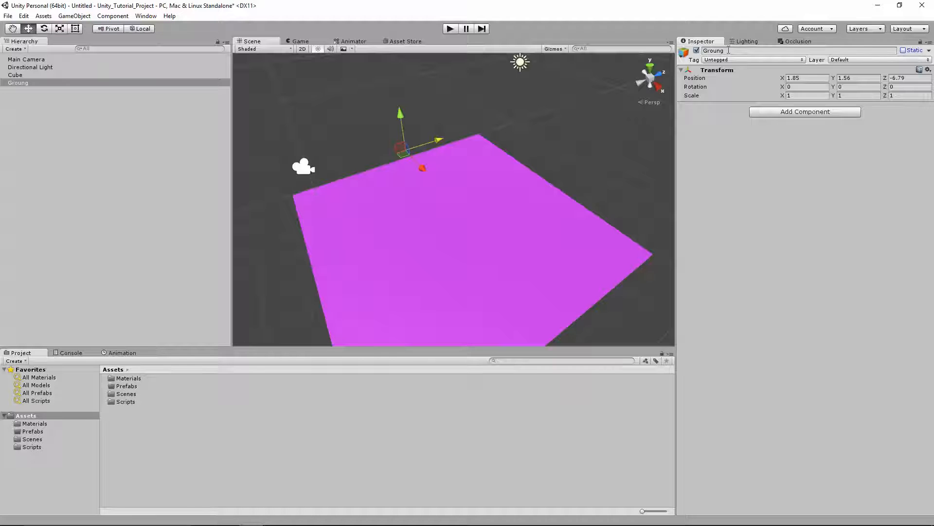
Rename the empty game object back to GameObject.
left_click(729, 51)
type("GameObject")
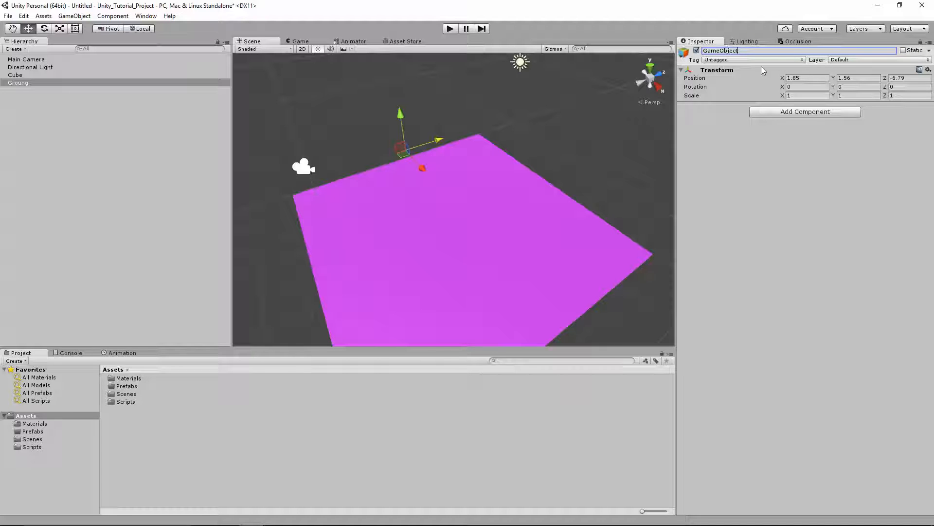
key("Escape")
left_click(732, 51)
type("GameObject")
key("Return")
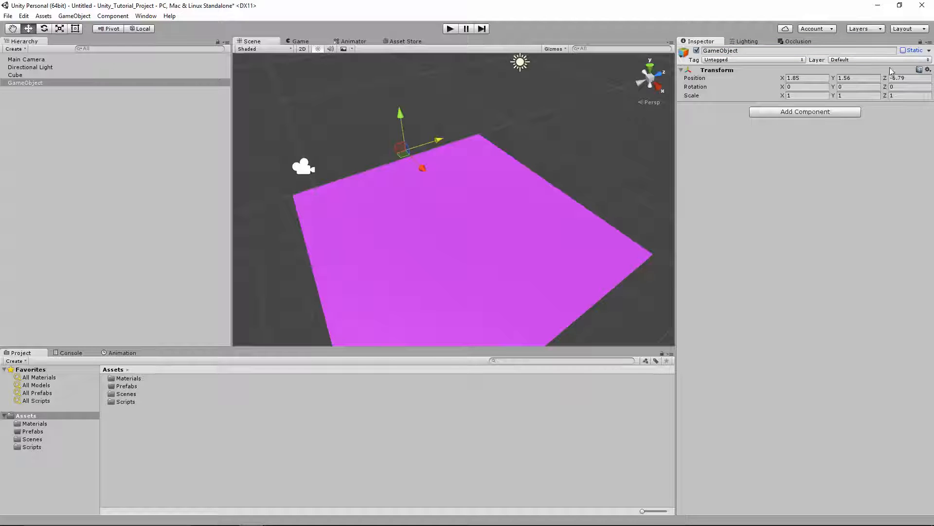
left_click(23, 83)
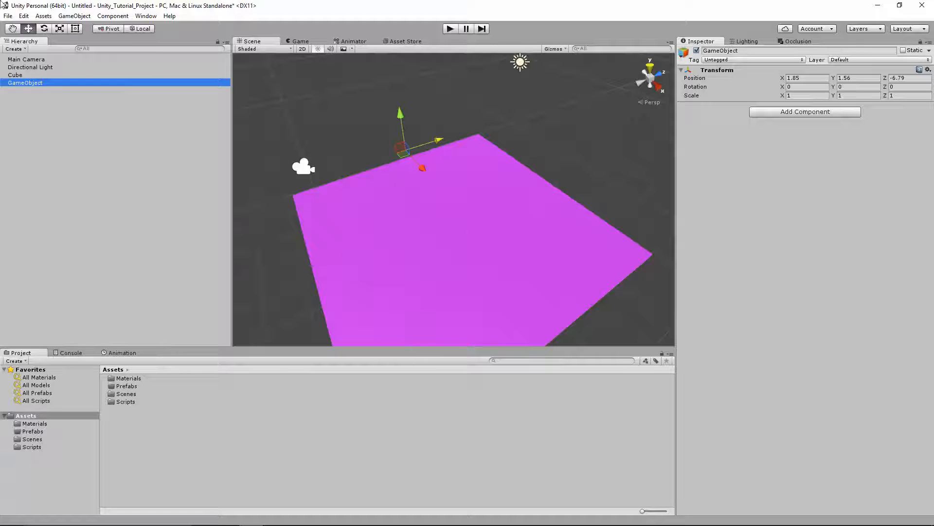
Move GameObject to about Z -7.92 and rotate it freely to about X 55.1, Y -986.2, Z -985.4.
left_click(406, 149)
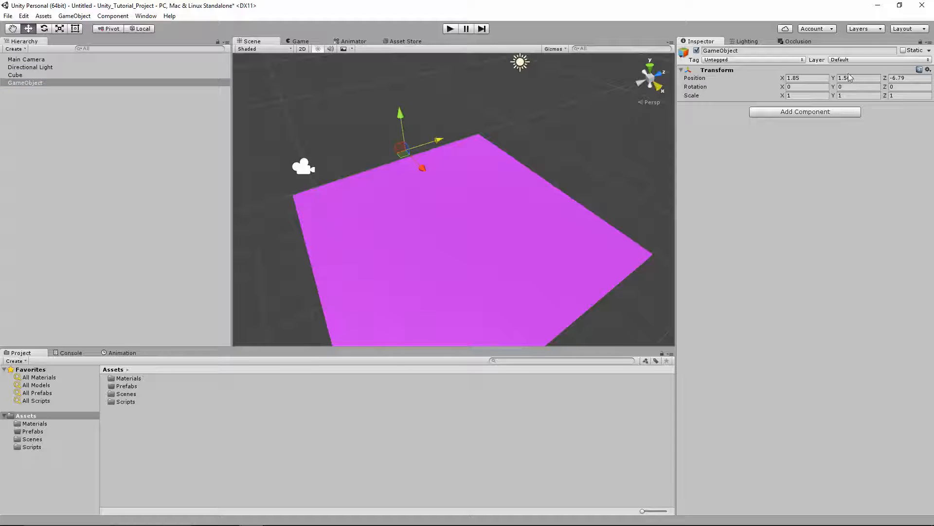
left_click_drag(452, 141, 13, 58)
left_click(44, 29)
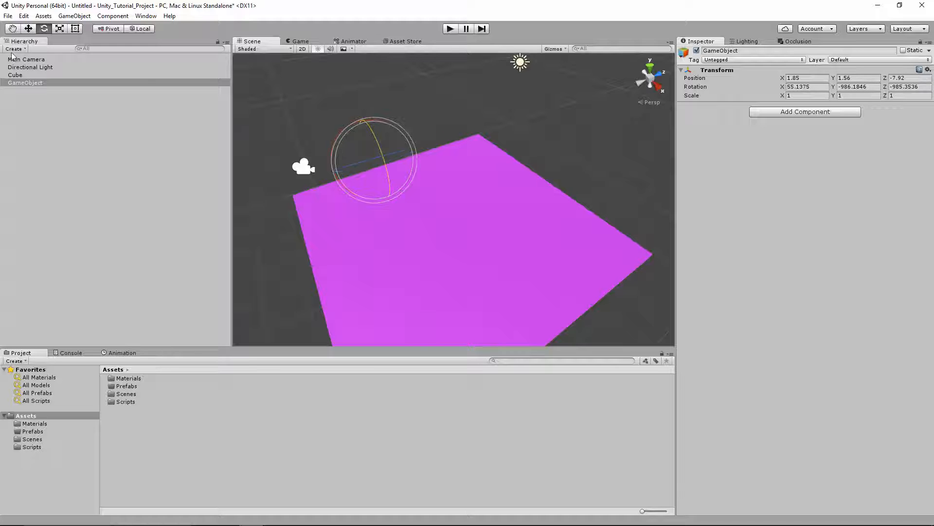
Scale GameObject uniformly to about 1.62 on all axes.
left_click(59, 28)
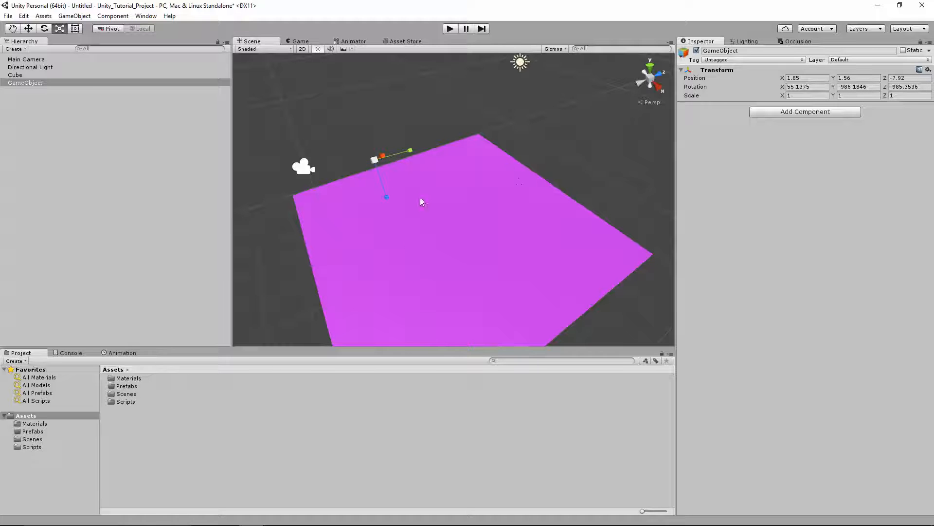
left_click_drag(375, 159, 400, 168)
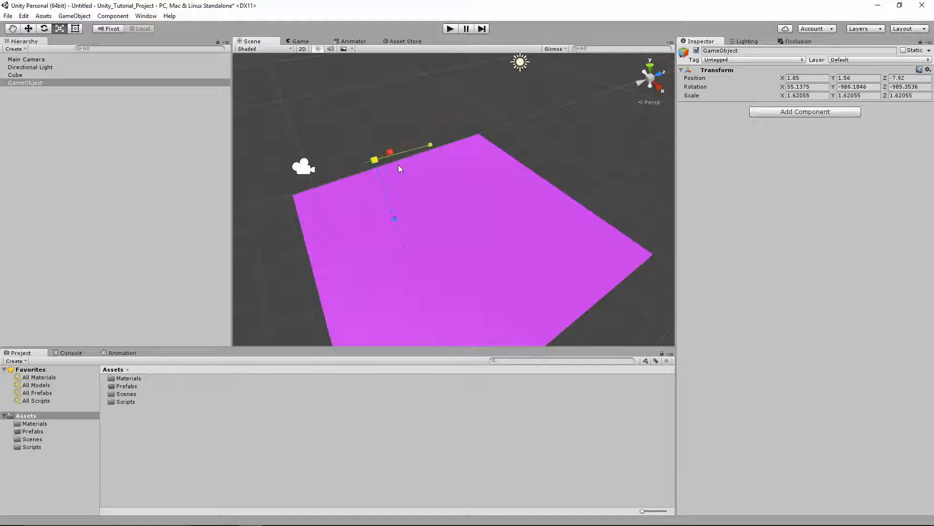
Compare how the Rect tool applies to GameObject and the Cube, and return to the Move tool with GameObject selected.
left_click(76, 28)
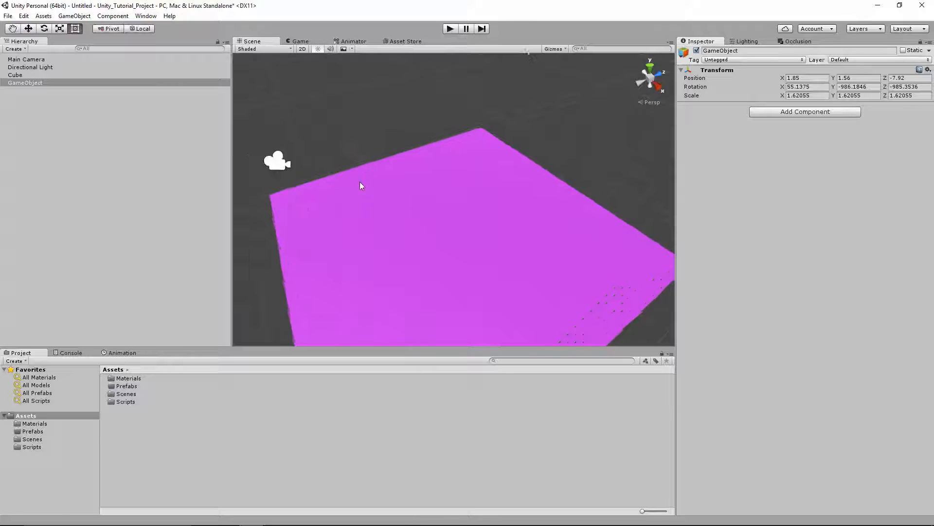
left_click(366, 162)
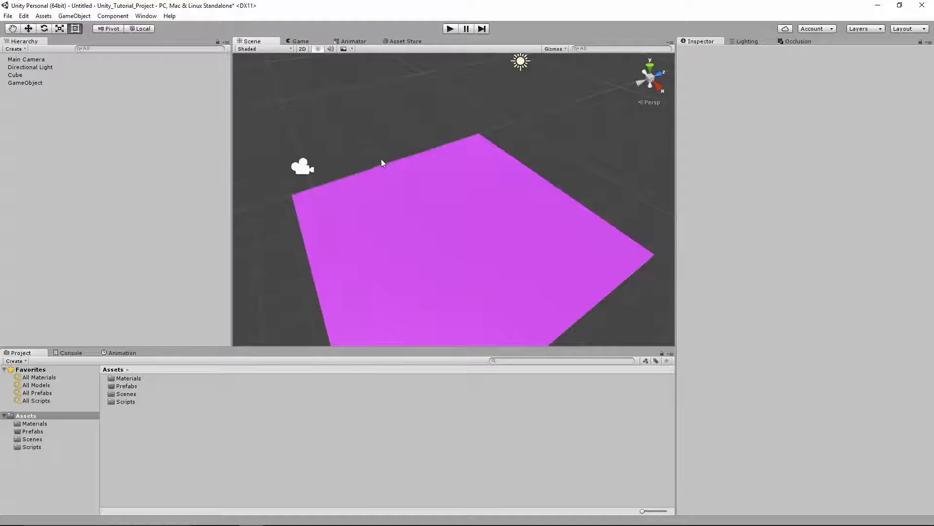
left_click(47, 83)
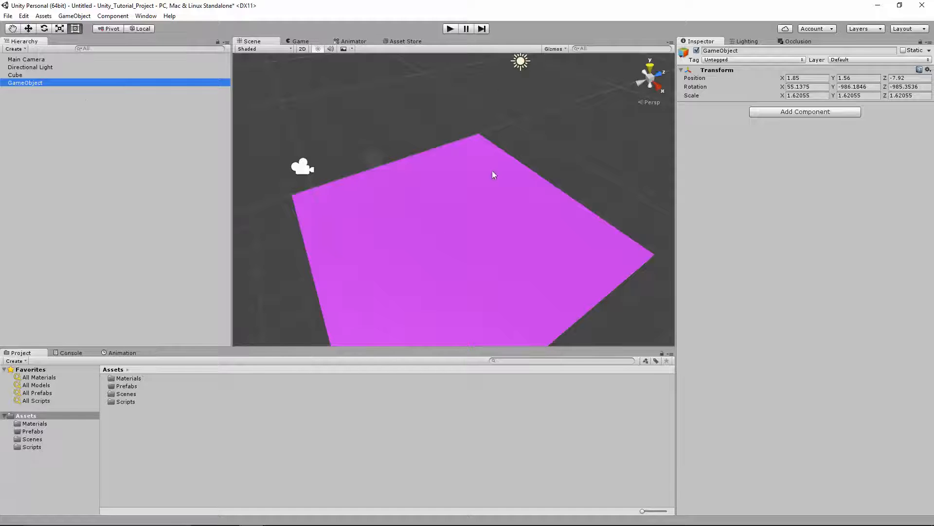
left_click(37, 75)
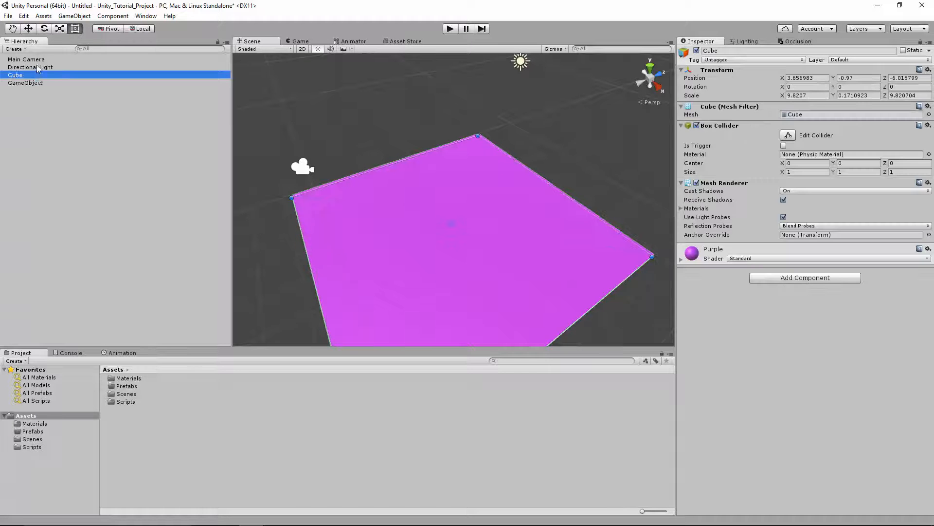
left_click(27, 83)
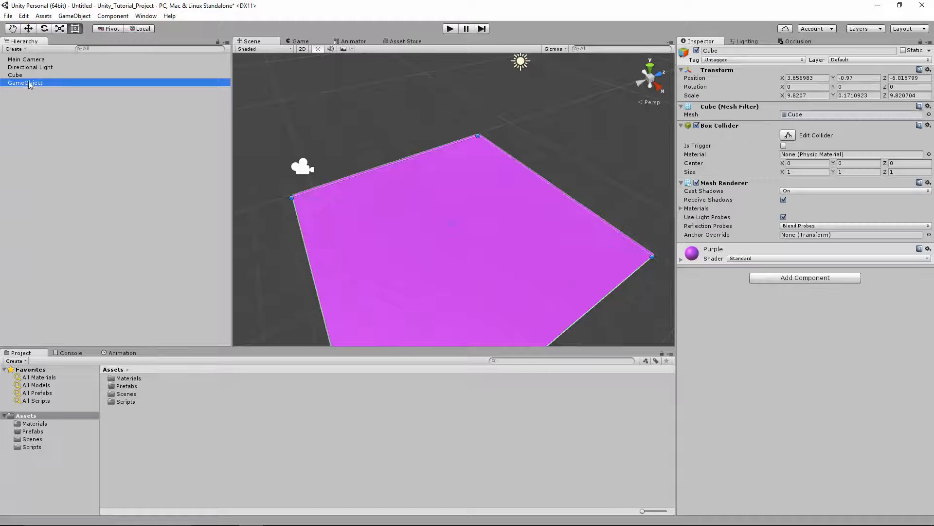
left_click(28, 28)
Inspect the scene's floor and review the transform and component settings of GameObject, Cube, Directional Light and Main Camera, finishing on the Cube.
scroll(375, 139, "up", 3)
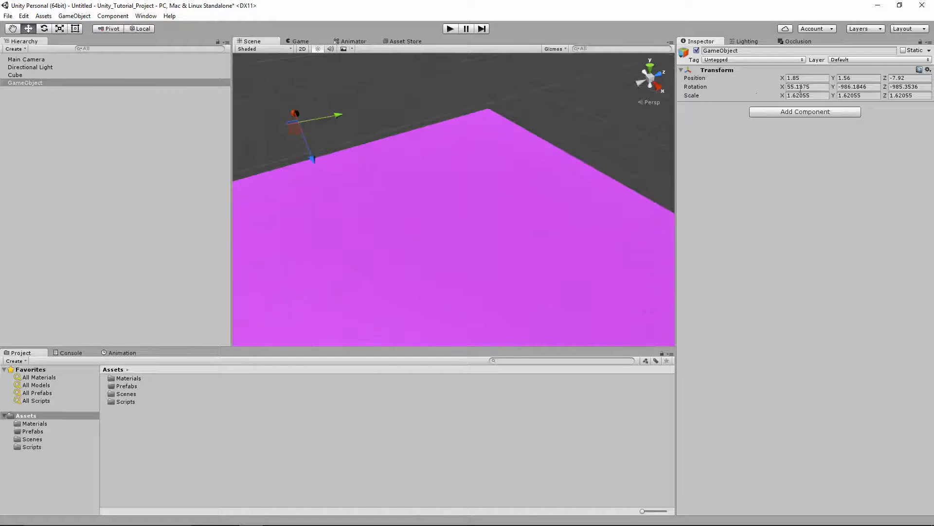
scroll(407, 144, "down", 4)
right_click_drag(481, 140, 483, 194)
left_click(503, 214)
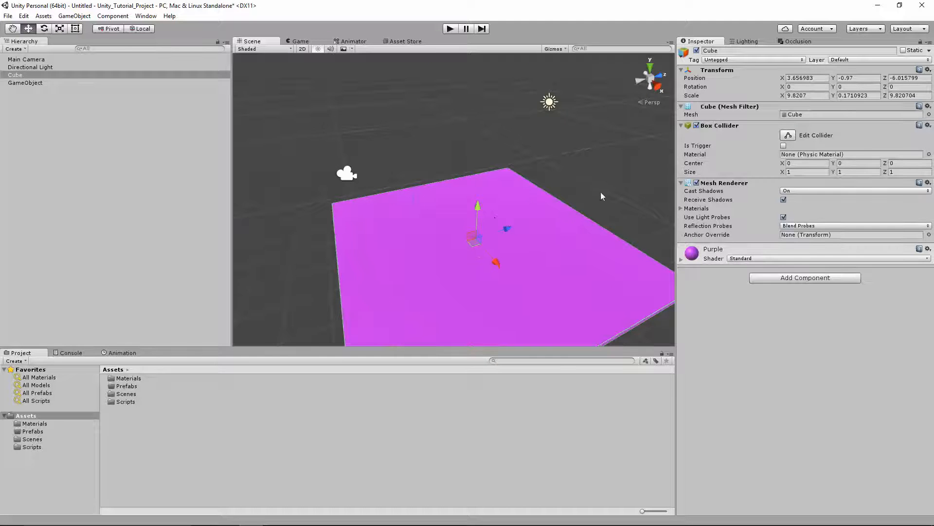
scroll(536, 239, "down", 1)
middle_click_drag(533, 240, 451, 173)
left_click(73, 83)
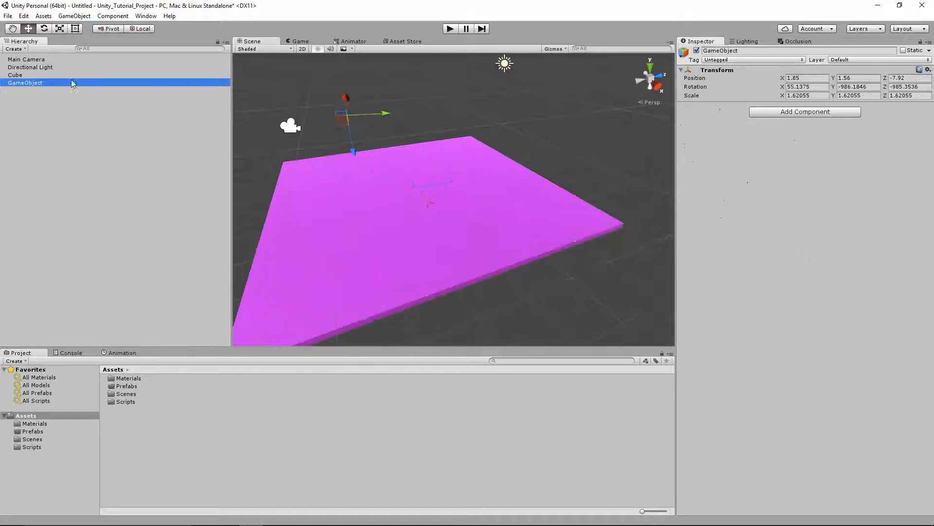
left_click(69, 75)
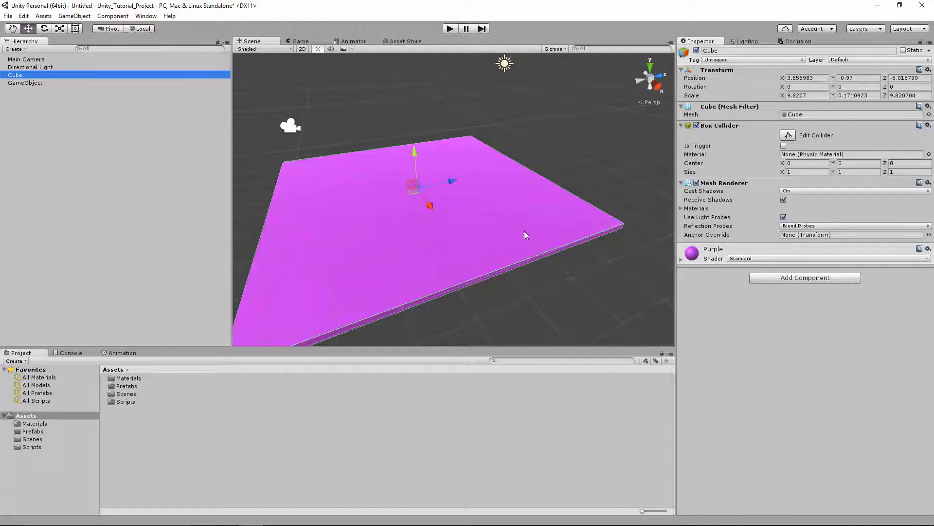
left_click(71, 67)
left_click(68, 59)
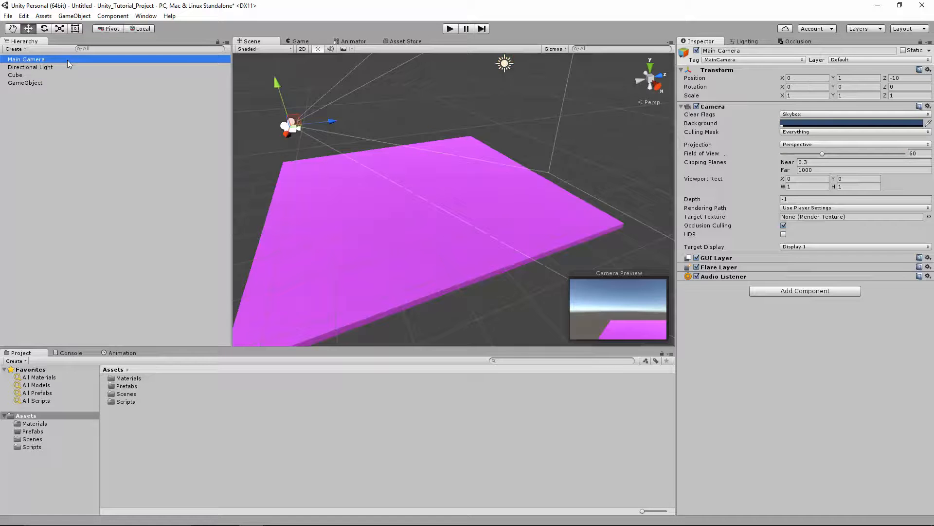
left_click(39, 75)
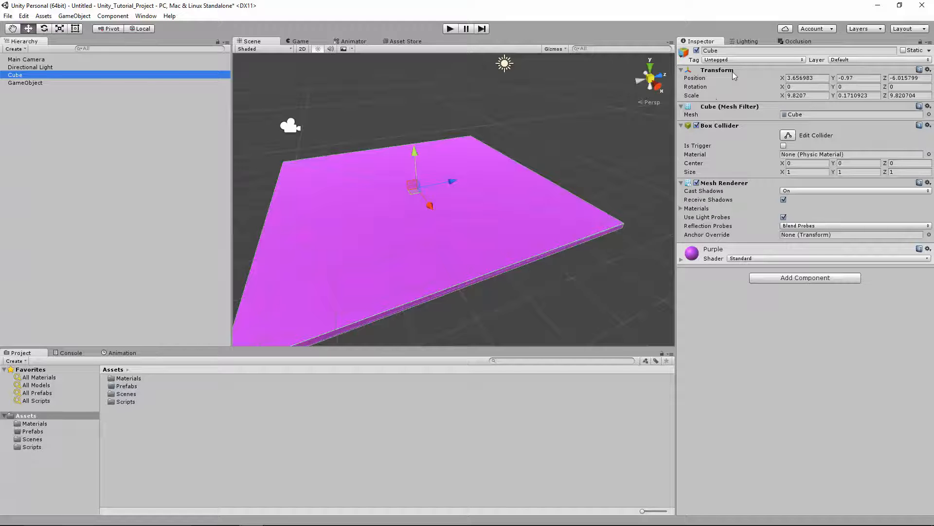
Examine the Cube's Mesh Filter and Box Collider components alongside its shape in the scene.
left_click(728, 108)
left_click(726, 108)
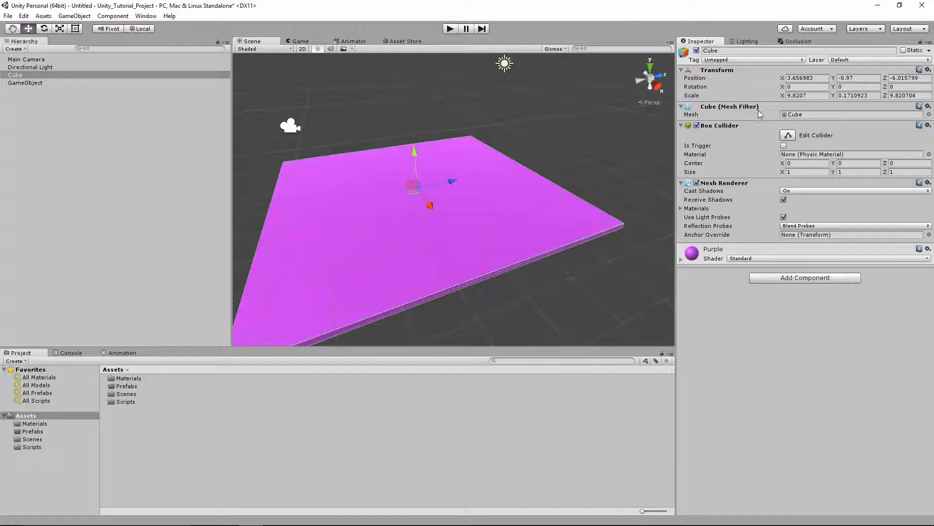
scroll(563, 151, "up", 2)
scroll(579, 153, "down", 2)
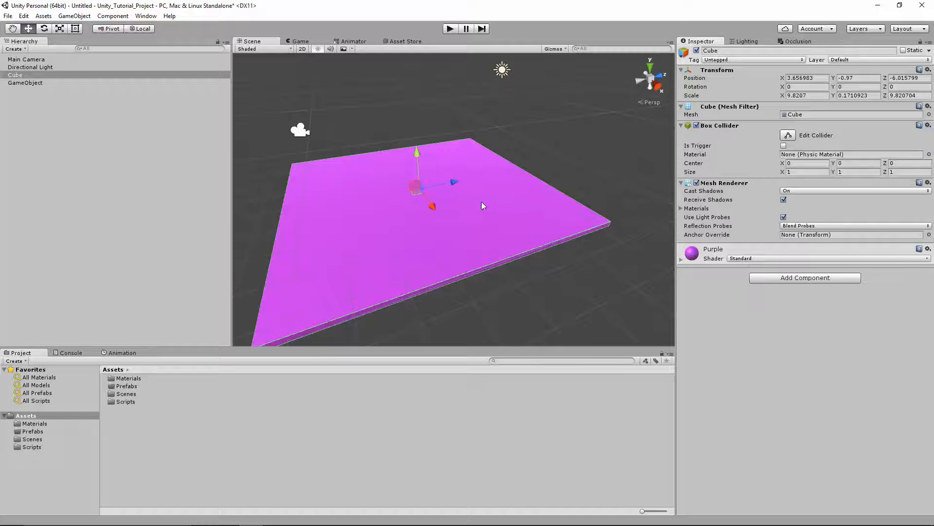
scroll(578, 231, "down", 2)
scroll(588, 221, "up", 1)
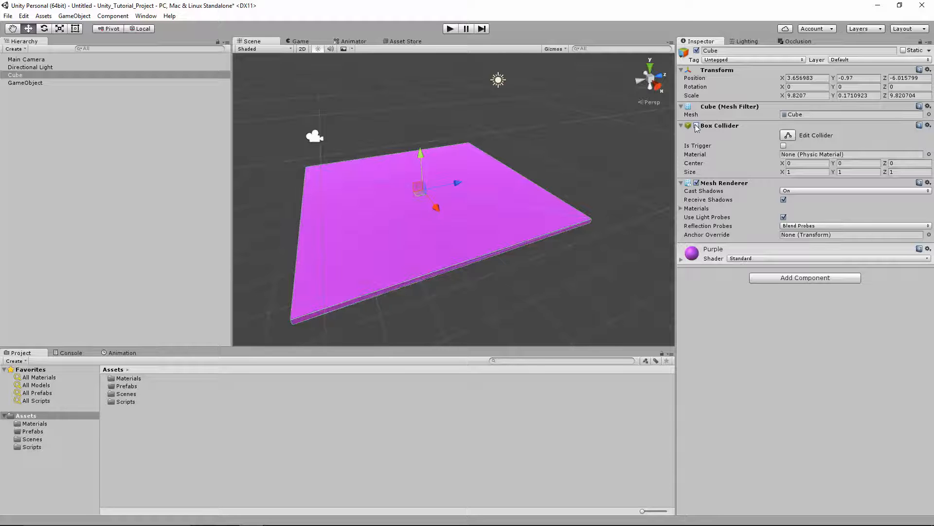
scroll(503, 231, "up", 3)
middle_click_drag(503, 232, 504, 148)
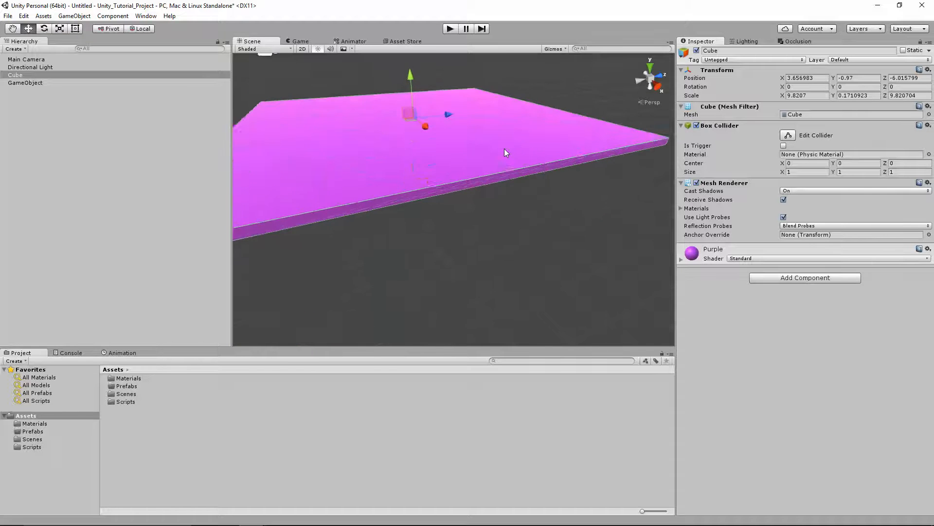
Turn the Cube's Mesh Renderer off and back on to compare the rendered floor with its collider outline.
left_click(698, 183)
left_click_drag(489, 142, 511, 173, "alt")
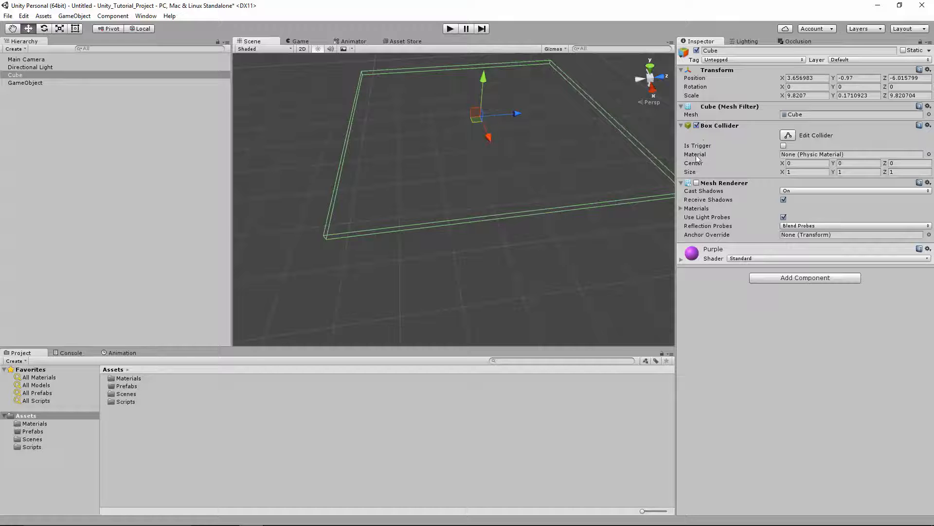
scroll(497, 193, "down", 1)
middle_click_drag(474, 167, 467, 204)
scroll(448, 202, "up", 4)
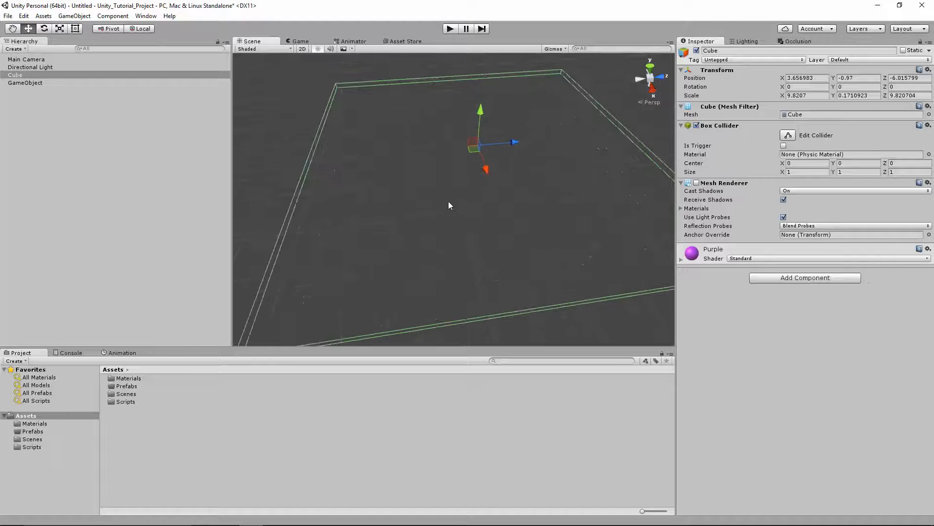
left_click(697, 183)
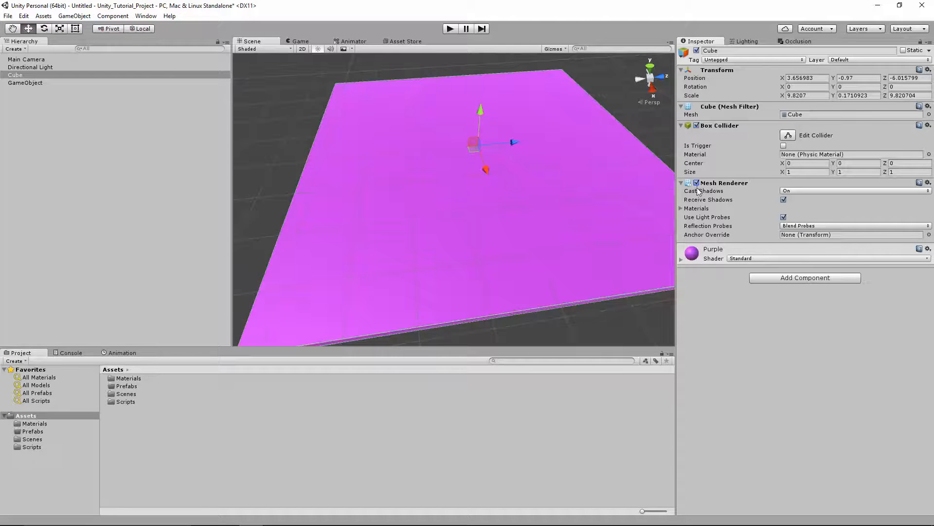
left_click(697, 184)
left_click(697, 183)
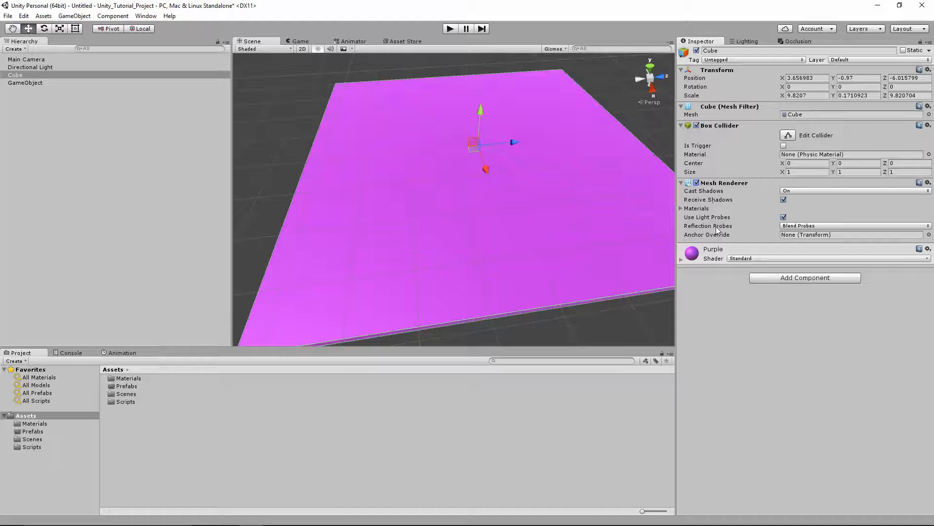
Examine the Cube's Purple material and the Materials list of its Mesh Renderer.
left_click(697, 262)
left_click(697, 262)
left_click(697, 262)
left_click(705, 253)
left_click(696, 209)
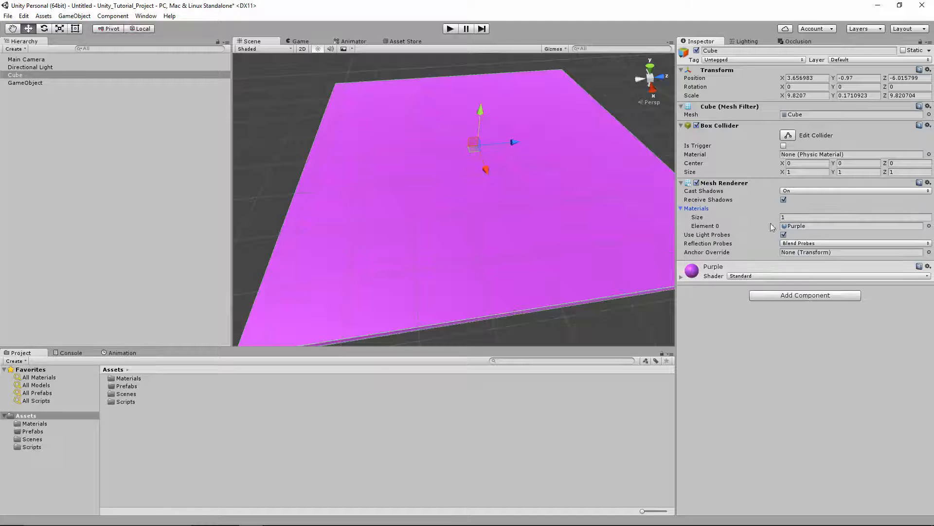
left_click(712, 209)
Try the Receive Shadows and Use Light Probes options of the Cube's Mesh Renderer, and review the Cast Shadows choices, keeping On.
left_click(783, 200)
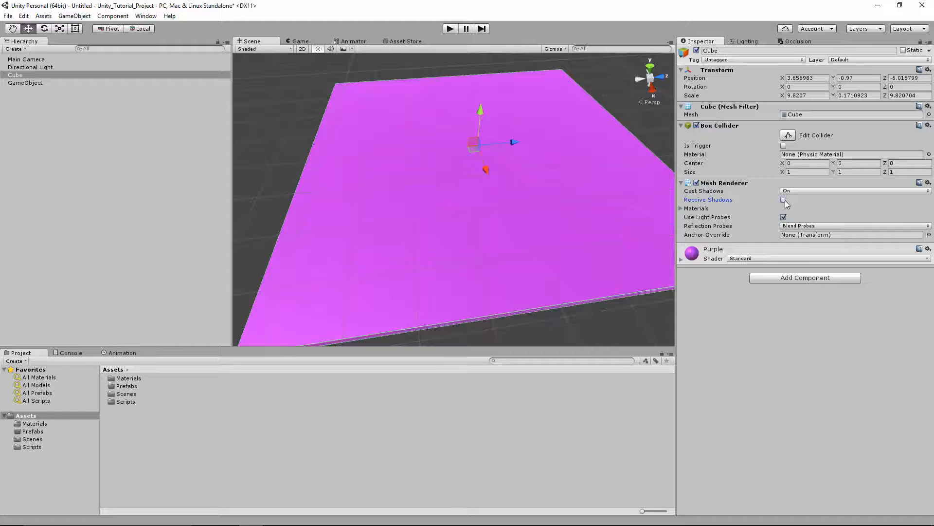
left_click(784, 217)
left_click(807, 193)
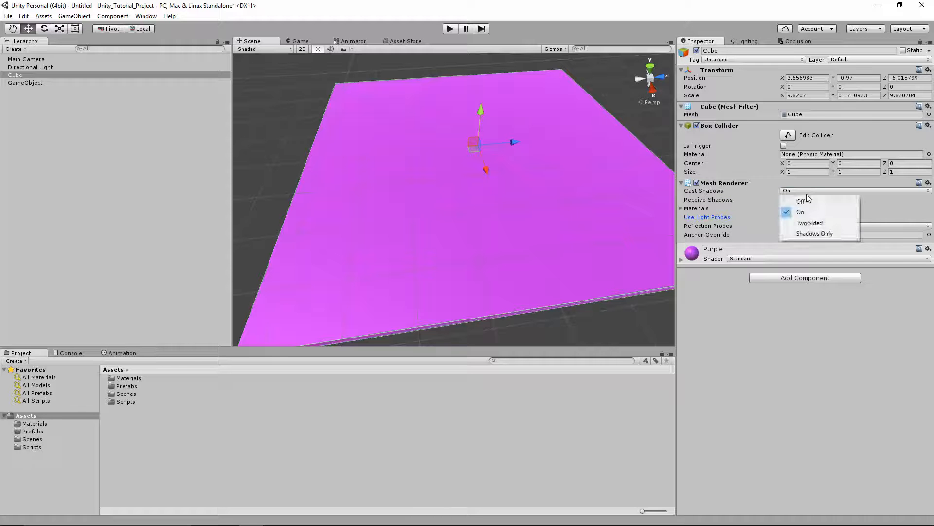
left_click(849, 213)
Select Main Camera in the scene and examine its Camera, GUI Layer, Flare Layer and Audio Listener components.
scroll(614, 222, "down", 3)
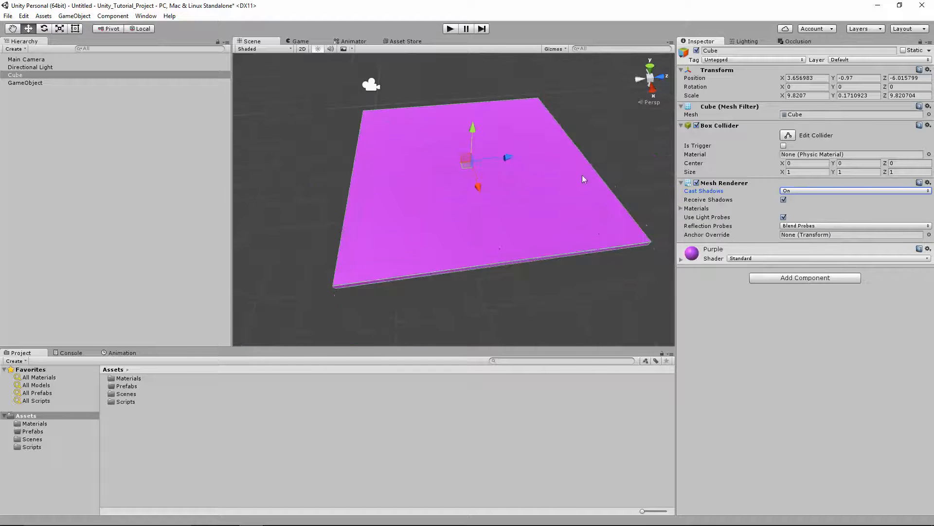
left_click_drag(423, 257, 381, 176, "alt")
left_click(329, 119)
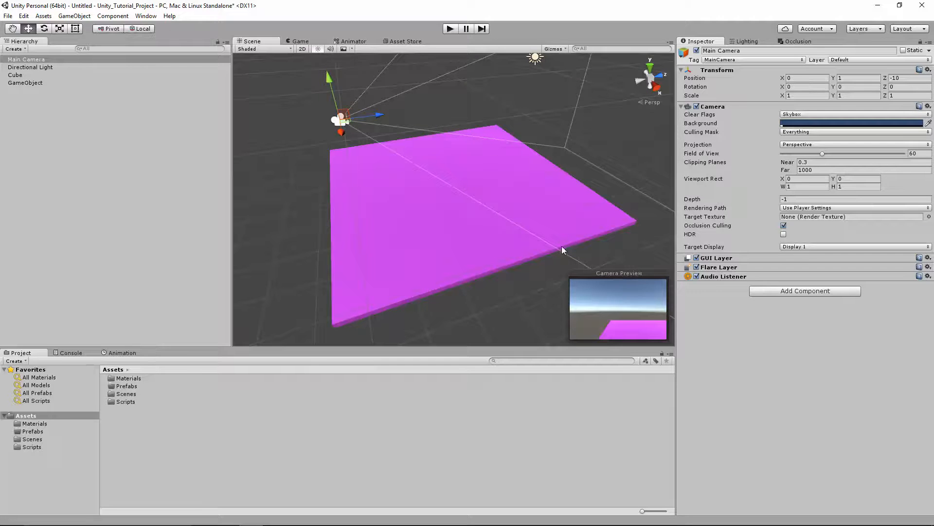
left_click_drag(561, 247, 492, 214, "alt")
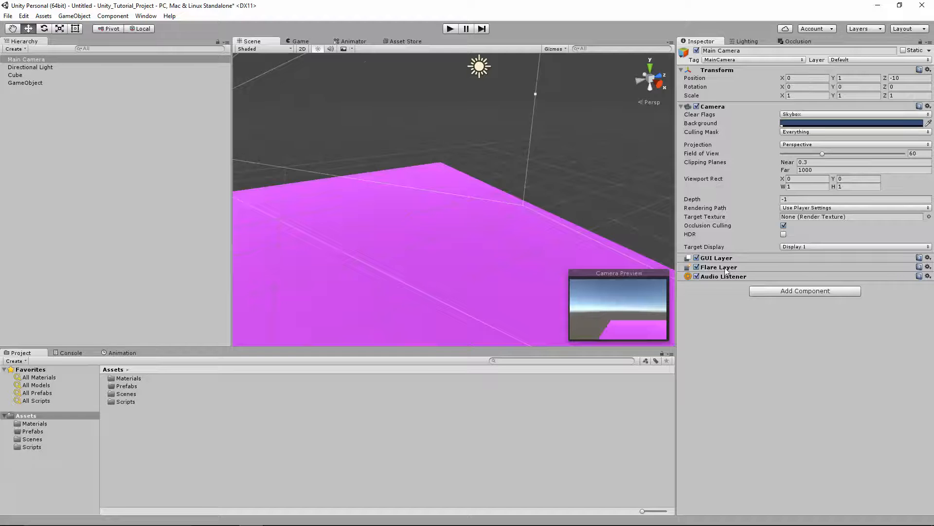
scroll(503, 193, "down", 3)
left_click_drag(358, 185, 379, 192, "alt")
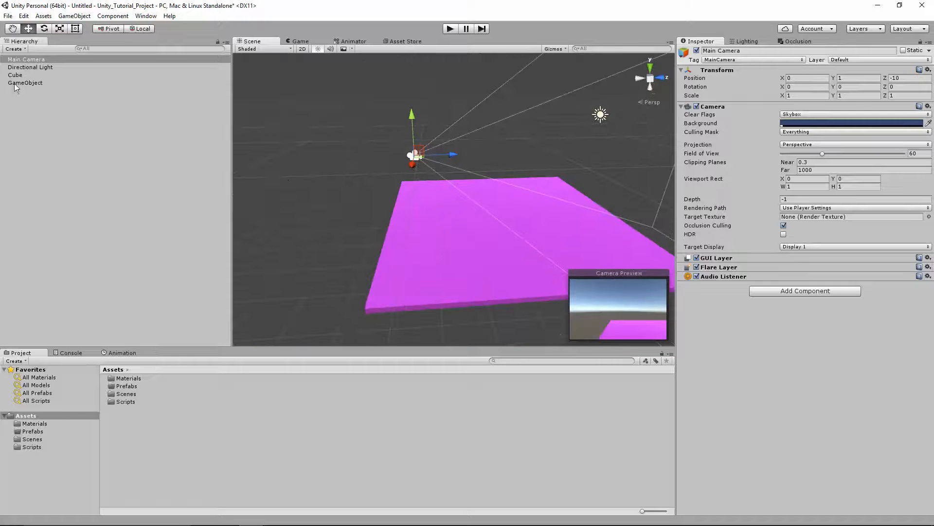
Compare the component lists of Main Camera, Directional Light, Cube and the empty GameObject.
left_click(33, 62)
left_click(32, 69)
left_click(34, 75)
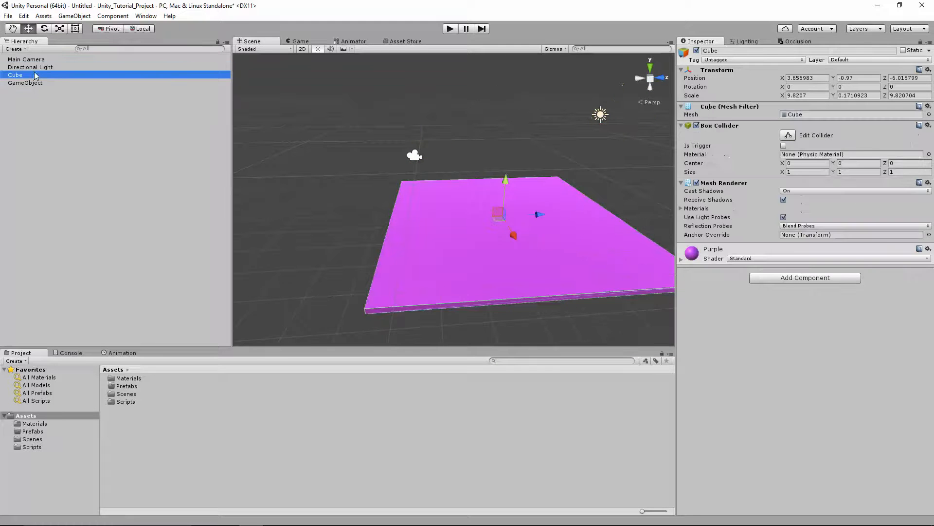
left_click(36, 67)
left_click(37, 61)
left_click(44, 132)
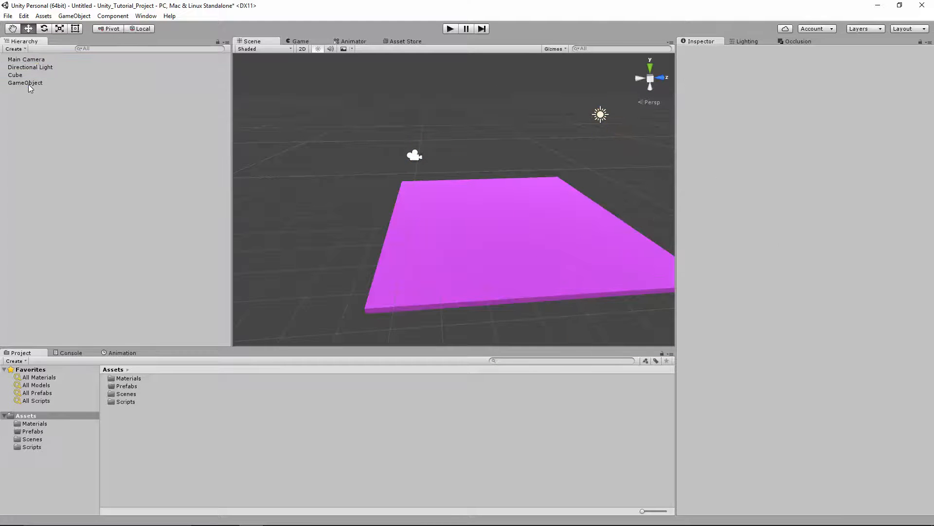
left_click(29, 84)
left_click(43, 75)
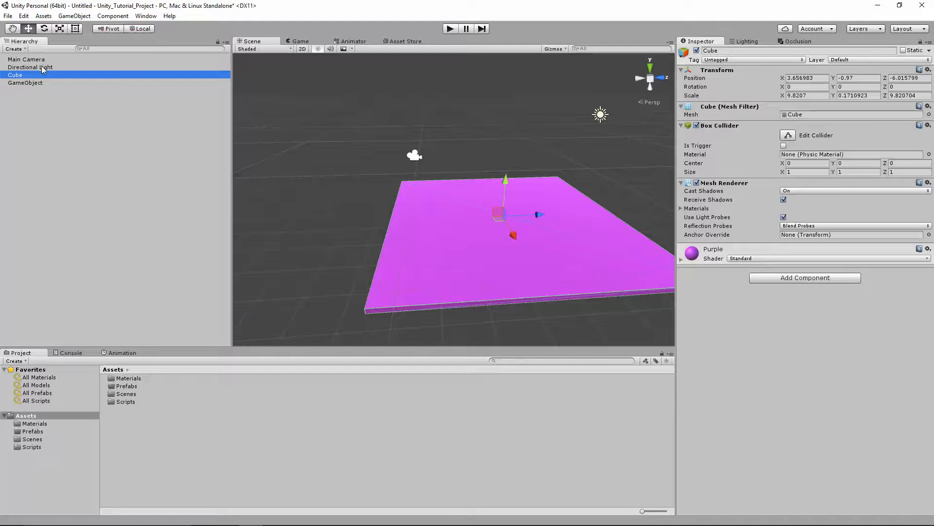
Inspect the Directional Light's settings and its placement in the scene, and clear the selection.
left_click(41, 68)
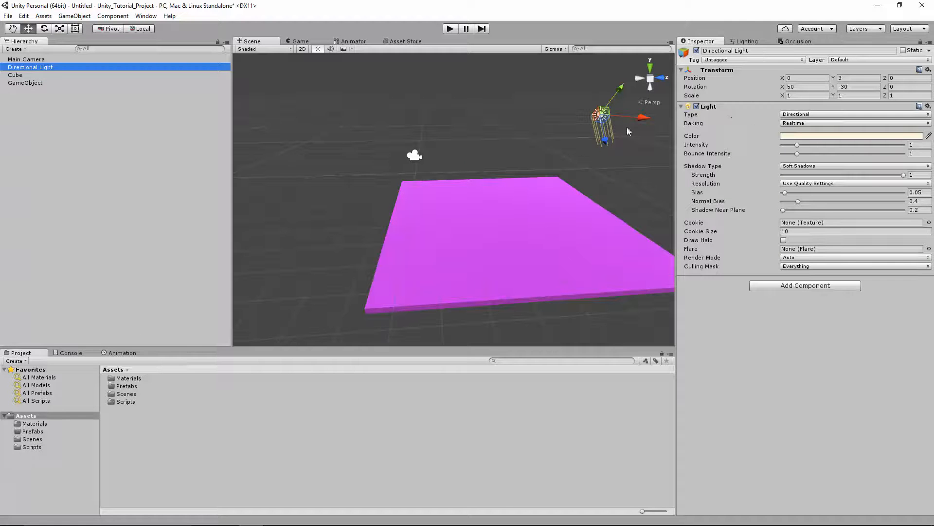
scroll(535, 192, "down", 4)
middle_click_drag(521, 210, 466, 250)
scroll(538, 199, "up", 4)
scroll(517, 231, "down", 2)
right_click_drag(516, 231, 503, 261)
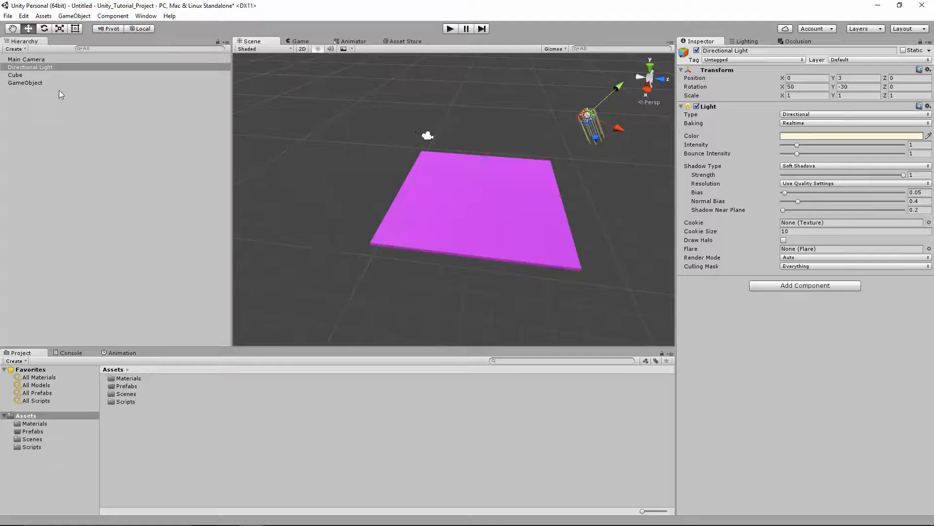
left_click(77, 230)
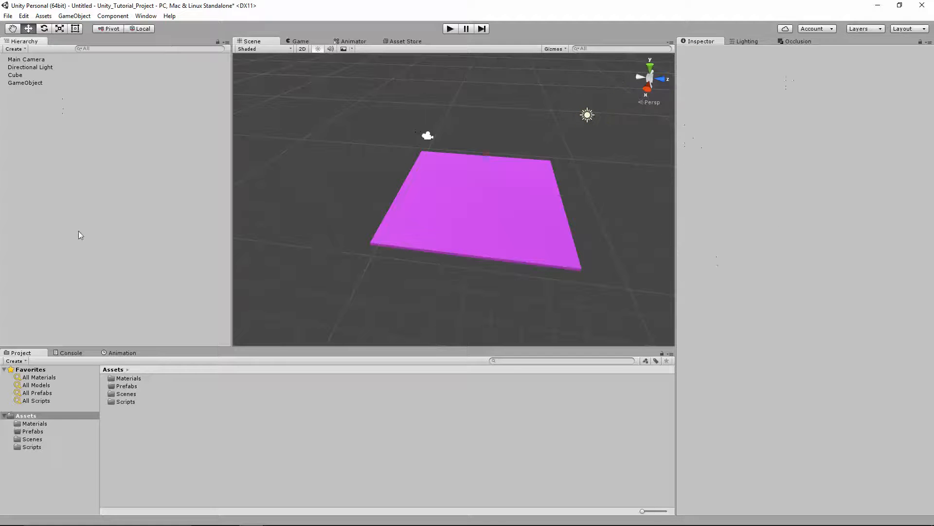
Open the character_controller scene from the project's Scenes folder without saving the untitled scene.
double_click(127, 395)
double_click(140, 377)
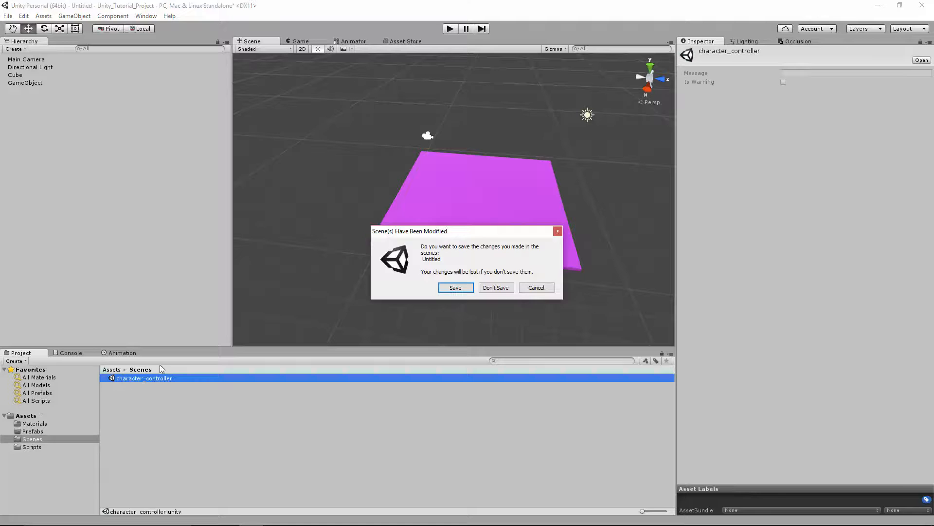
left_click(495, 287)
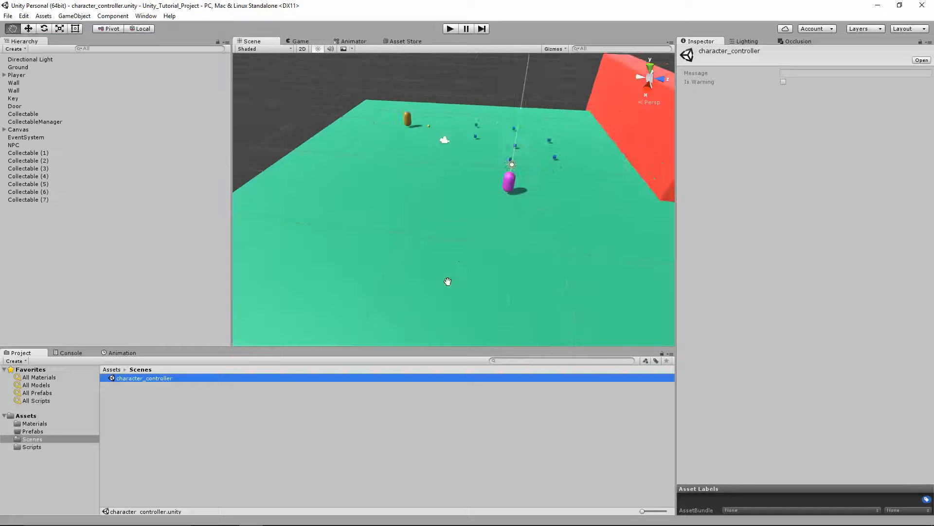
Select the Player and examine its components, including the Character Controller and Third Person Controller script.
left_click(515, 232)
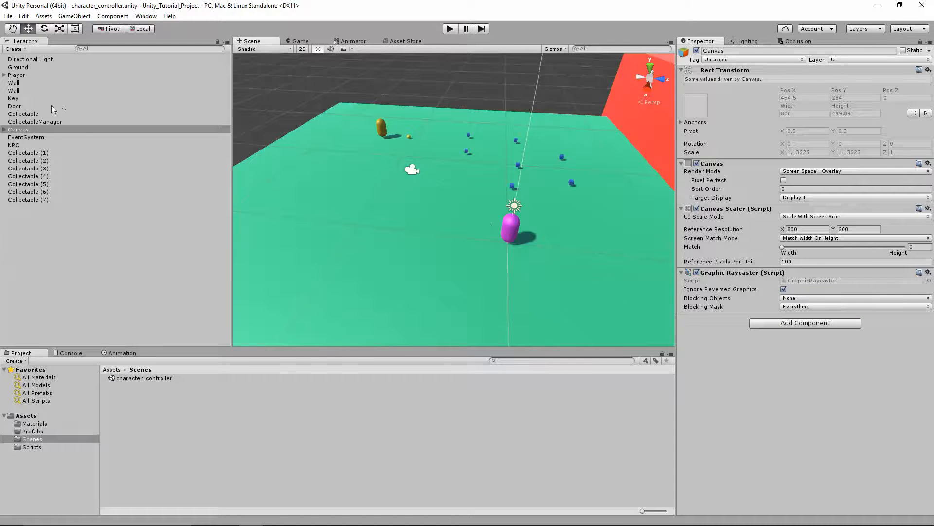
left_click(28, 76)
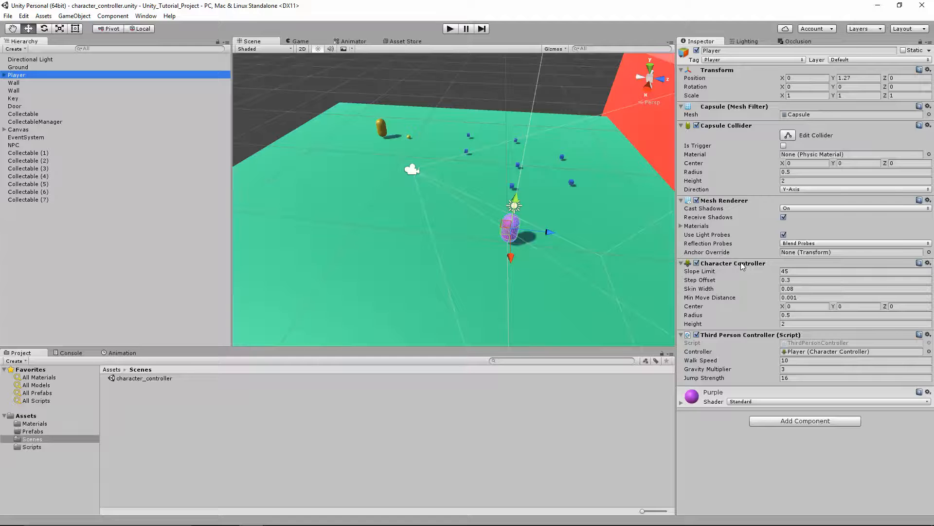
middle_click_drag(539, 232, 504, 199)
scroll(504, 198, "up", 10)
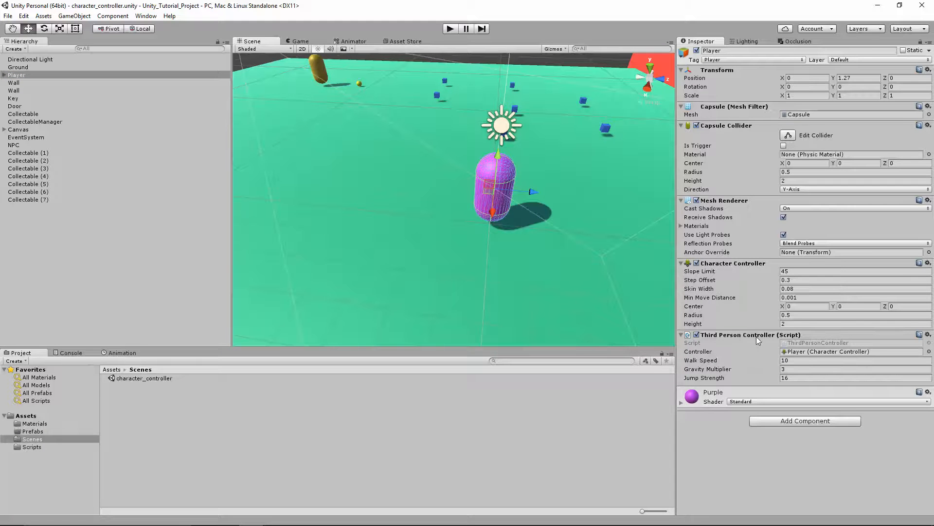
Show the contents of the project's Scripts folder while keeping the Player's components in view.
left_click(40, 447)
left_click(41, 440)
left_click(43, 446)
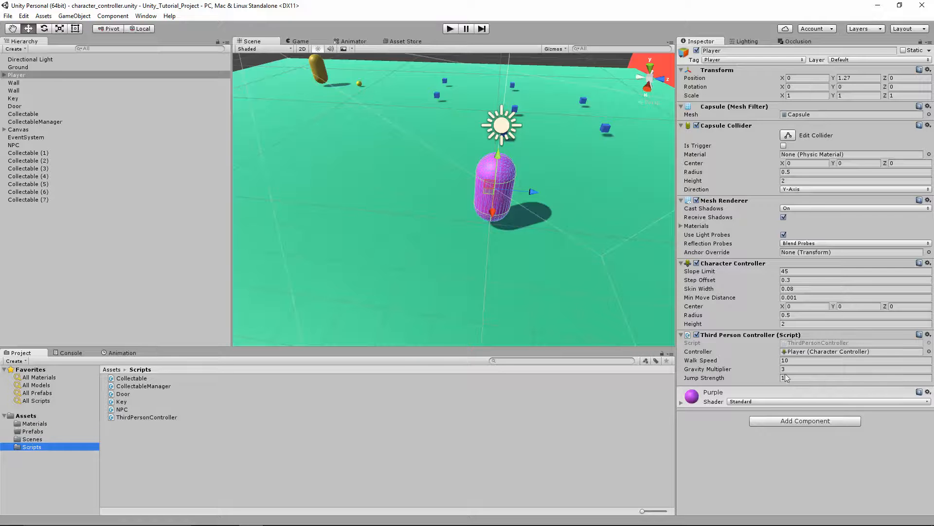
Play the scene, walk the Player around to collect cubes and deliver them to the gold NPC.
left_click(451, 30)
key("a")
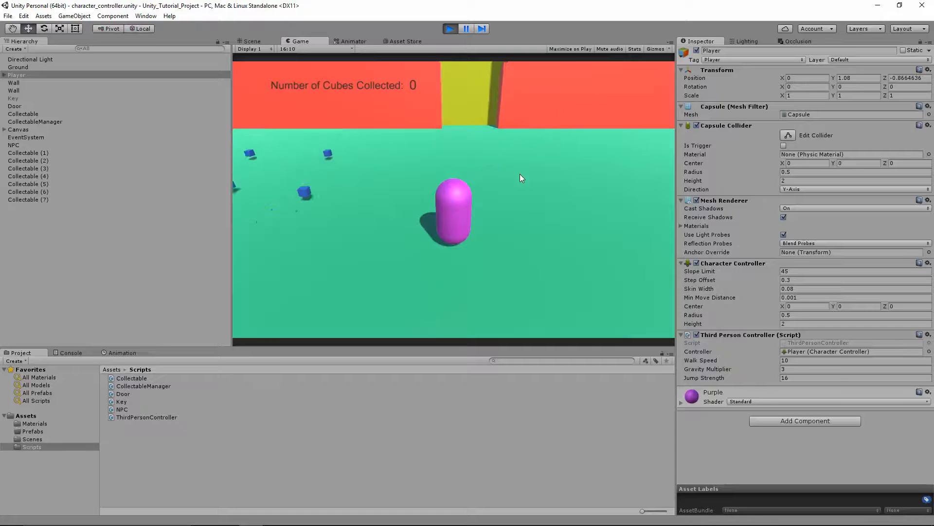
key("s")
key("w")
key("a")
key("s")
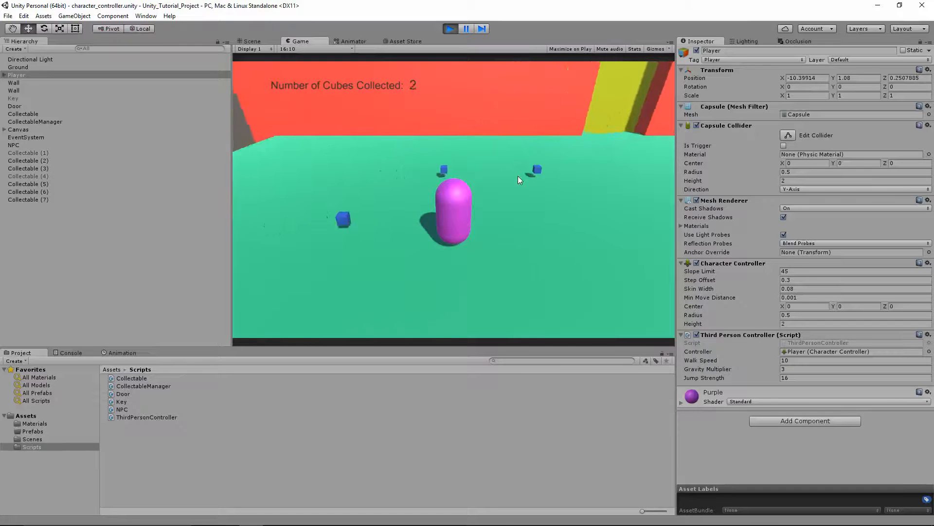
key("d")
key("w")
key("d")
key("s")
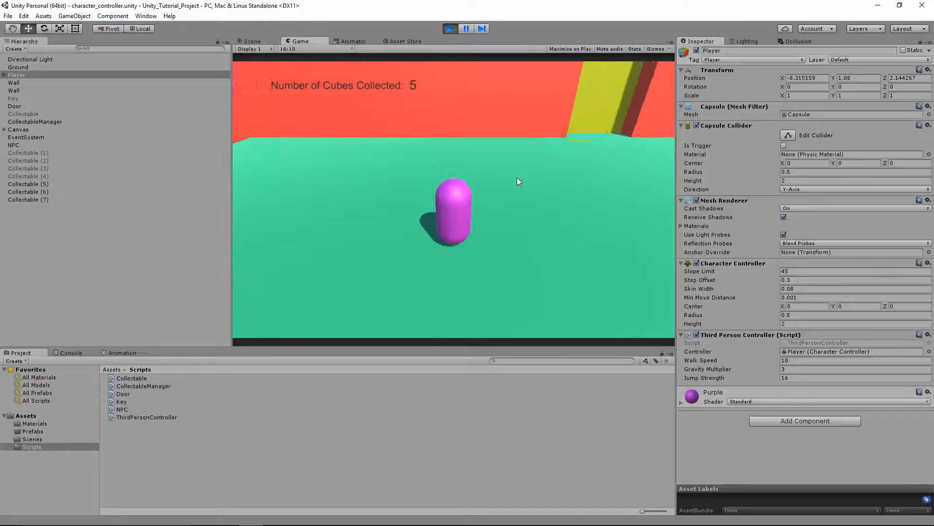
key("a")
key("s")
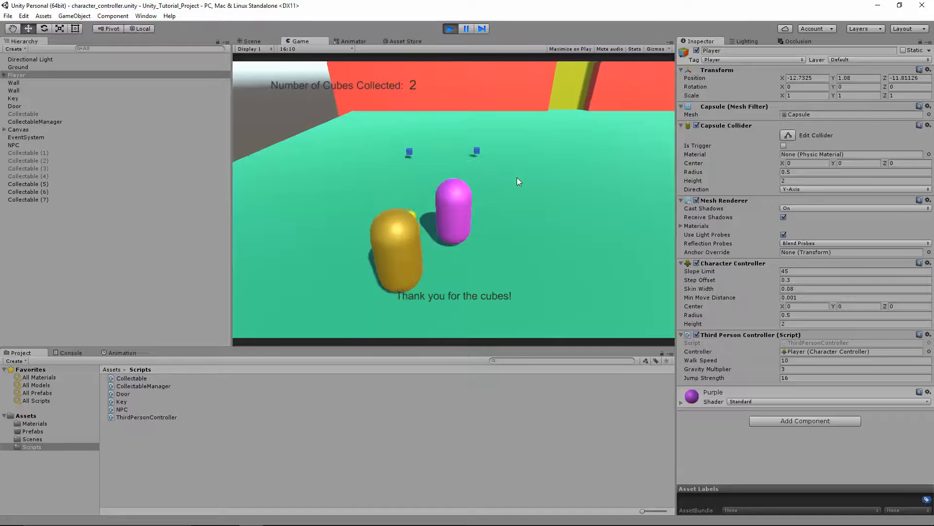
Pick up the yellow key with the Player, go through the door between the red walls and stop the game.
key("w")
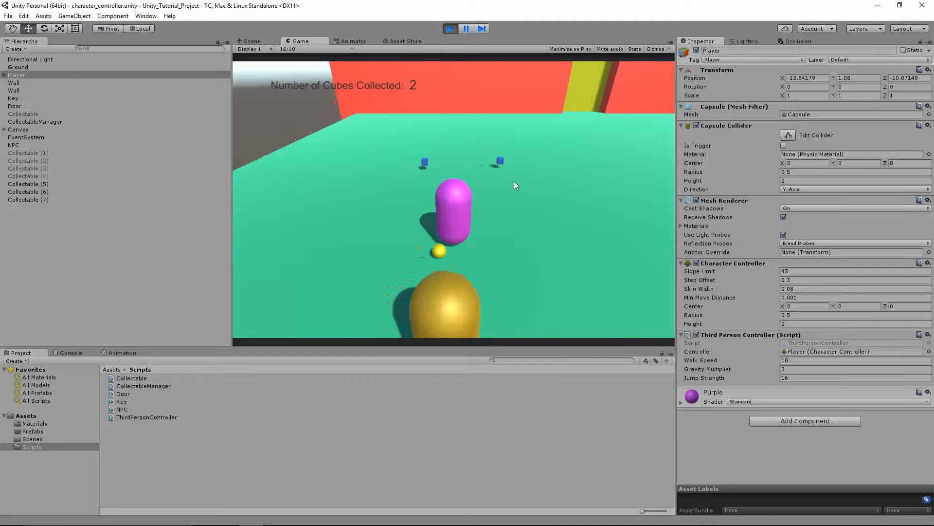
key("d")
key("w")
key("d")
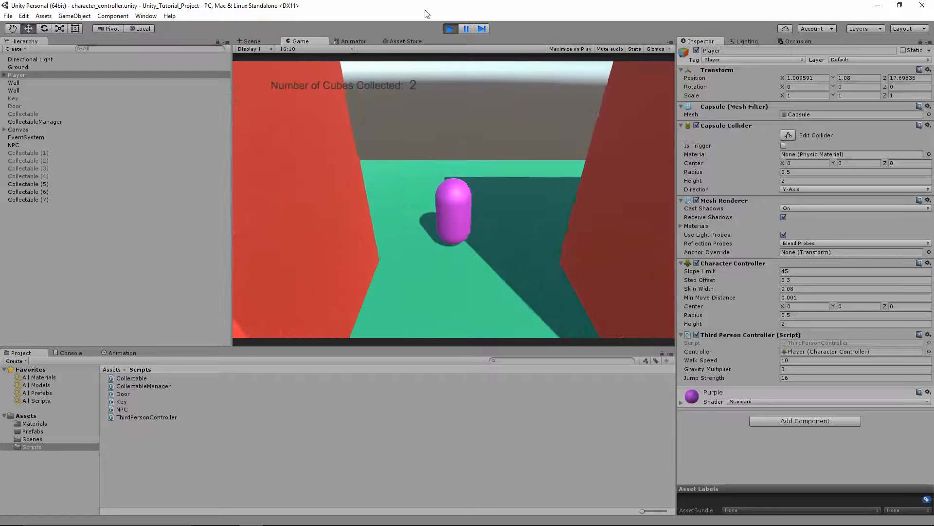
left_click(450, 28)
Select the green Ground plane in the scene and review its components.
scroll(452, 213, "down", 8)
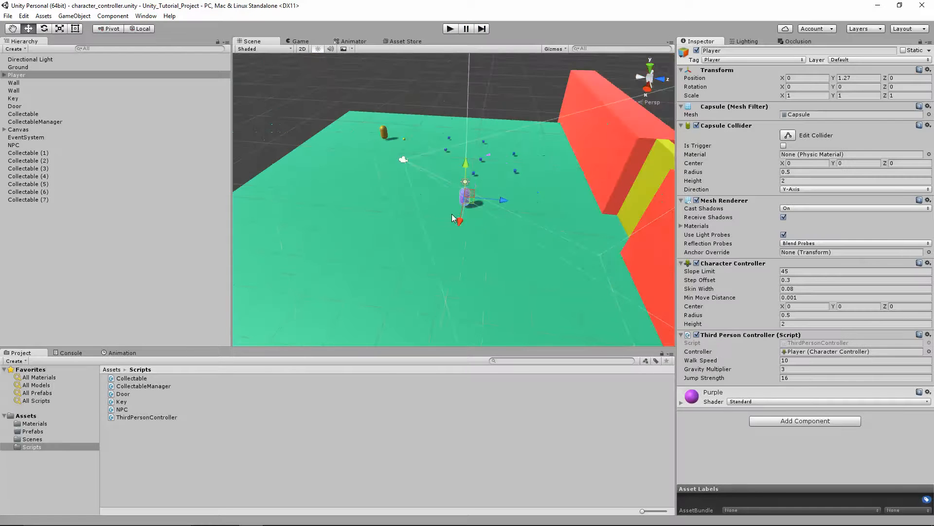
right_click_drag(452, 214, 401, 241)
left_click(352, 232)
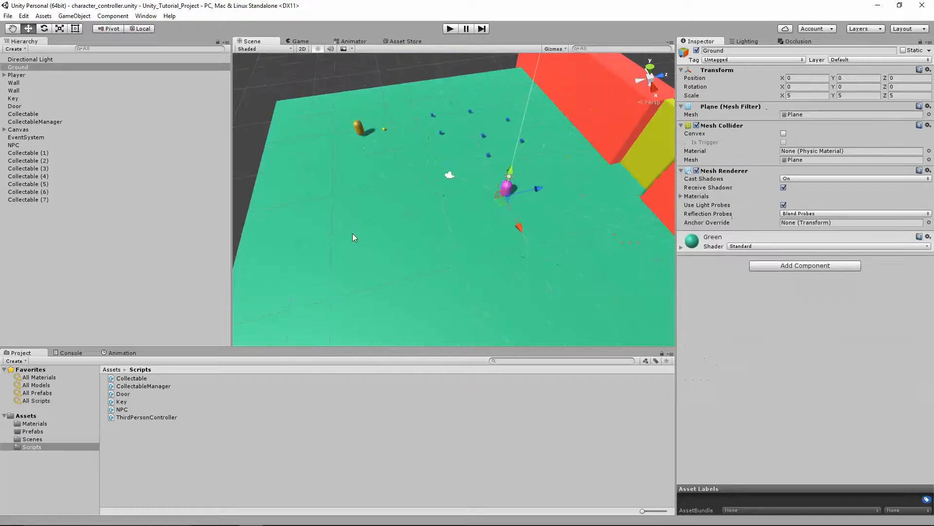
Go through the Ground, the Player with its child Main Camera and the first Wall, reviewing the camera's components.
left_click(44, 67)
left_click(18, 76)
left_click(4, 75)
left_click(19, 83)
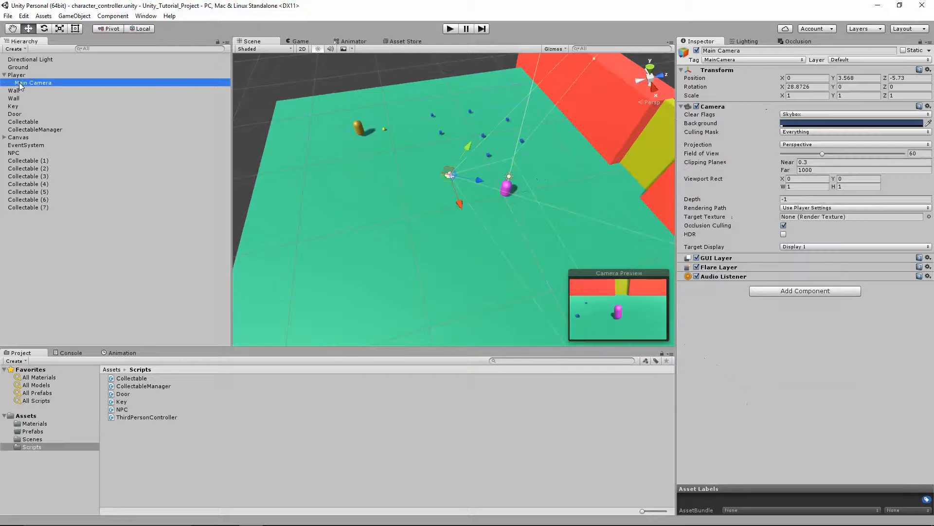
left_click(4, 75)
left_click(25, 85)
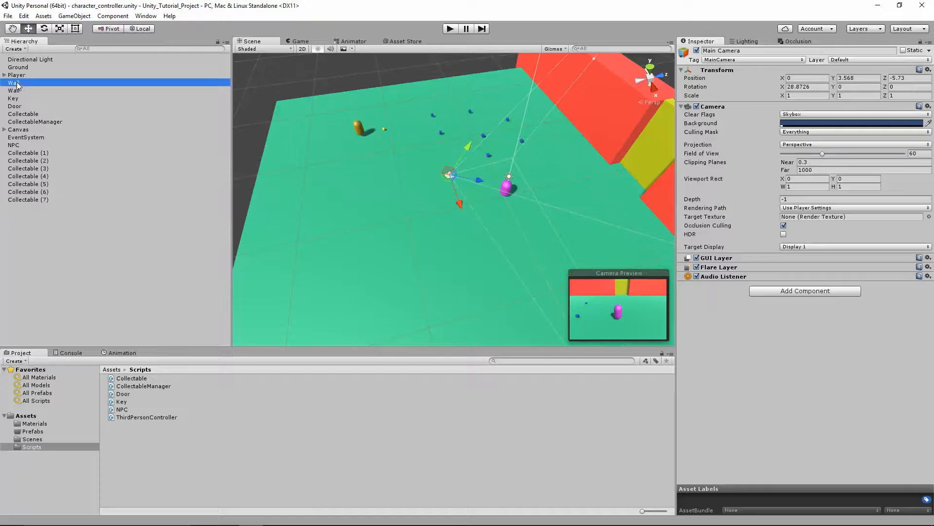
Select the yellow Door, bring it into view and review its colliders and Door script component.
left_click(15, 107)
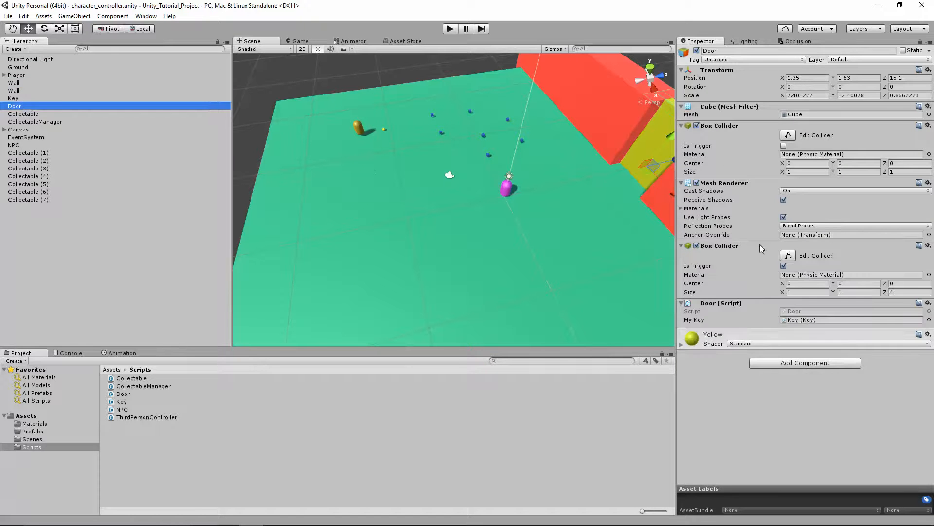
key("f")
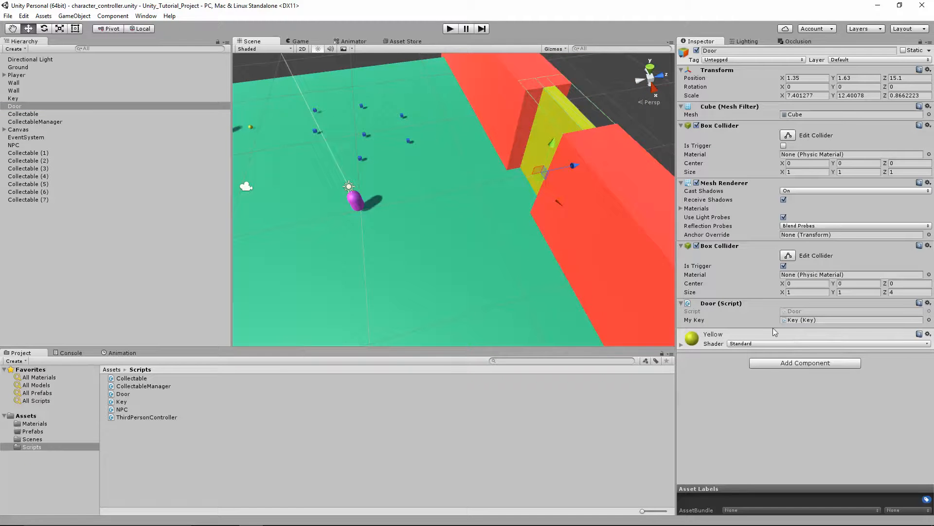
scroll(508, 210, "down", 3)
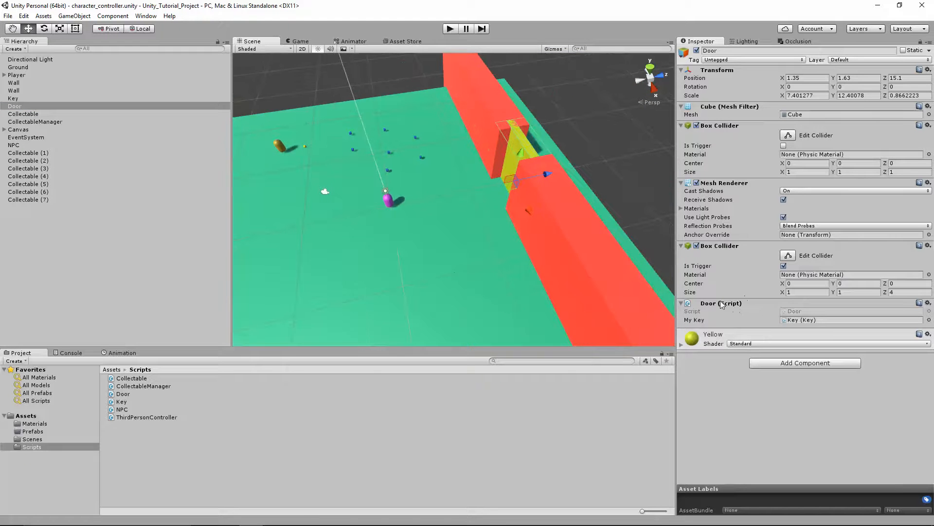
Review the CollectableManager's script component and check the cube counter text in the Game view before returning to the Scene view.
left_click(38, 123)
middle_click_drag(387, 181, 510, 212)
scroll(508, 218, "up", 3)
right_click_drag(508, 218, 498, 233)
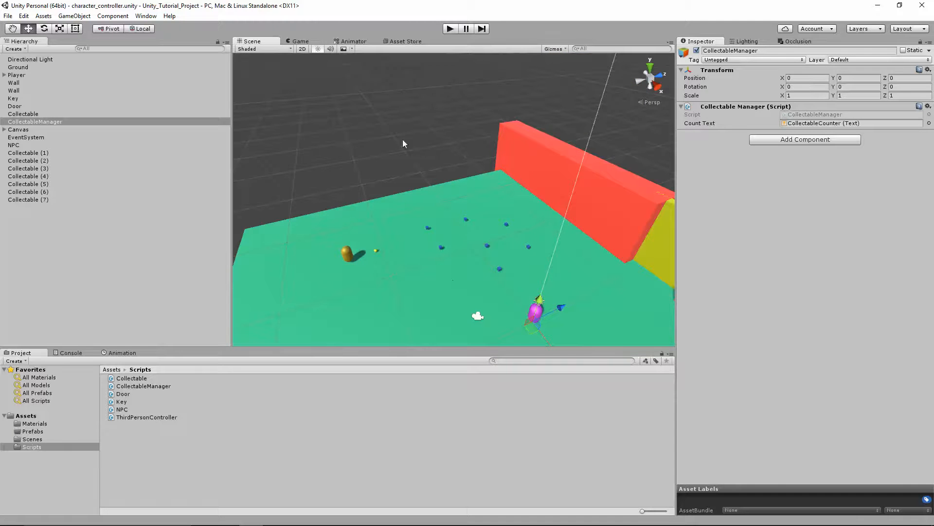
left_click(300, 41)
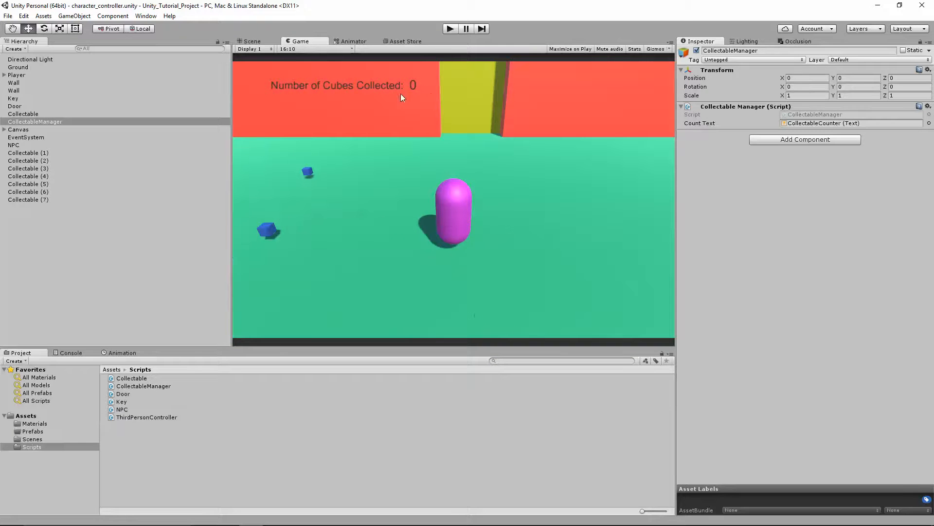
left_click(246, 42)
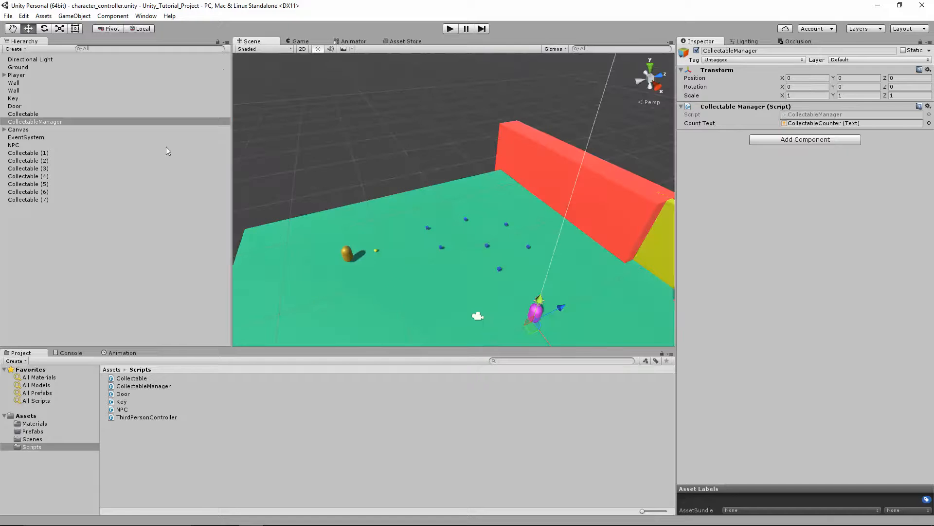
Review the components of Collectable (1) and the gold NPC, examining the NPC's script values and its surroundings in the scene.
left_click(64, 153)
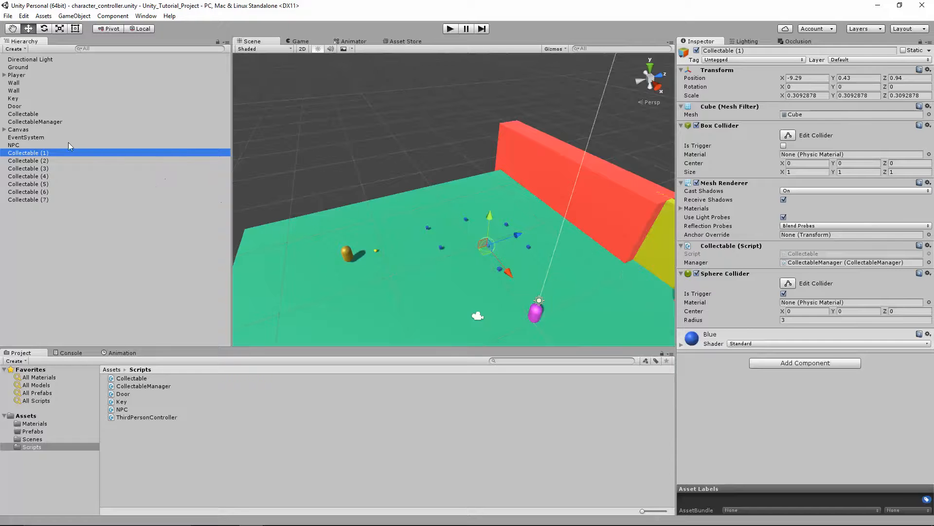
left_click(38, 146)
scroll(431, 305, "up", 3)
middle_click_drag(430, 304, 537, 224)
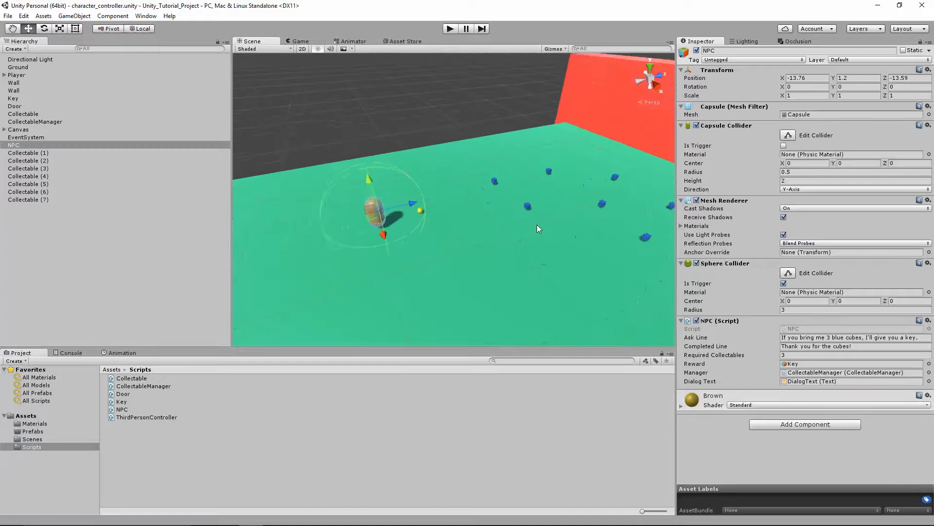
scroll(472, 265, "up", 4)
scroll(472, 265, "up", 2)
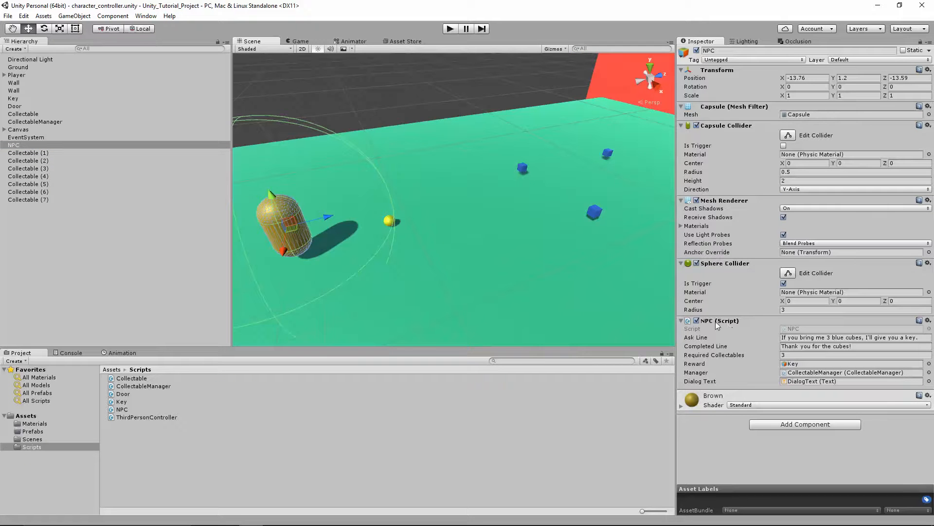
scroll(598, 314, "down", 4)
right_click_drag(467, 322, 629, 267)
scroll(609, 277, "down", 4)
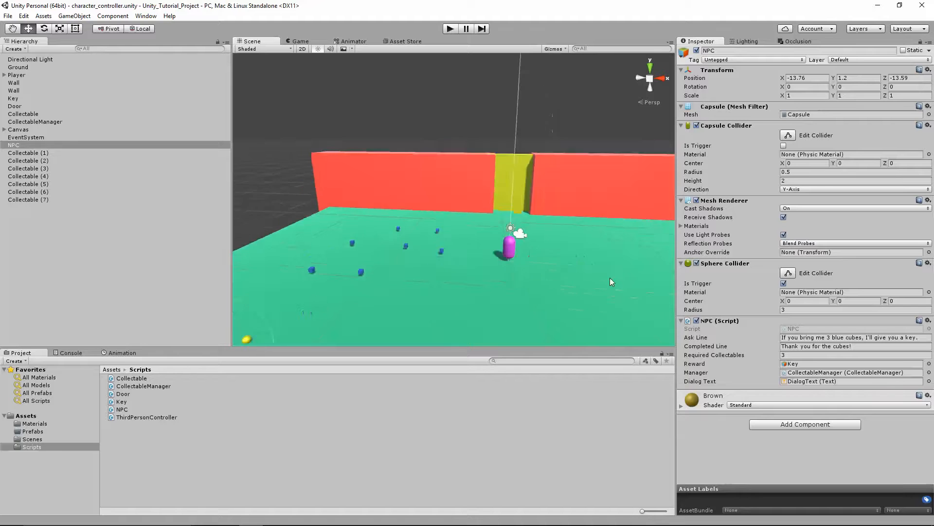
middle_click_drag(595, 263, 532, 297)
scroll(532, 297, "down", 2)
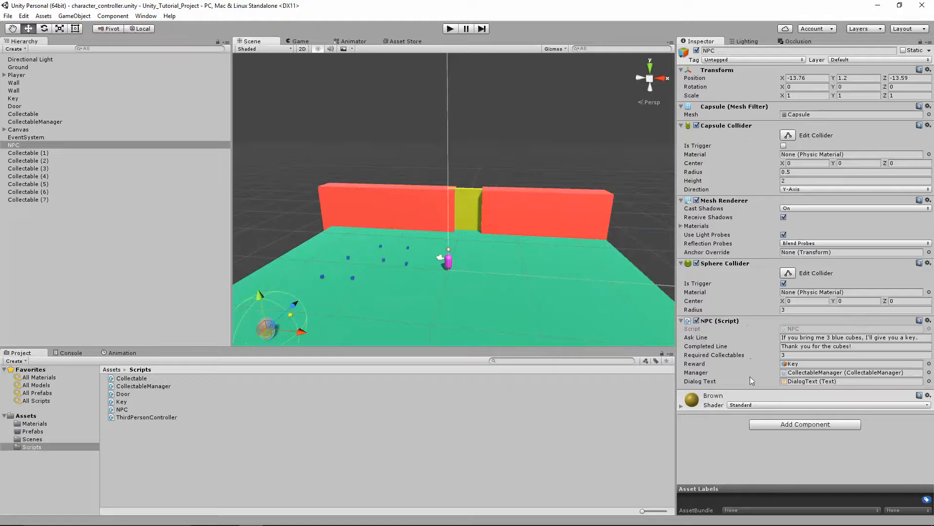
Disable the NPC's script component and enable it again while keeping the gold capsule in view.
left_click(697, 321)
middle_click_drag(476, 283, 576, 207)
scroll(564, 226, "up", 4)
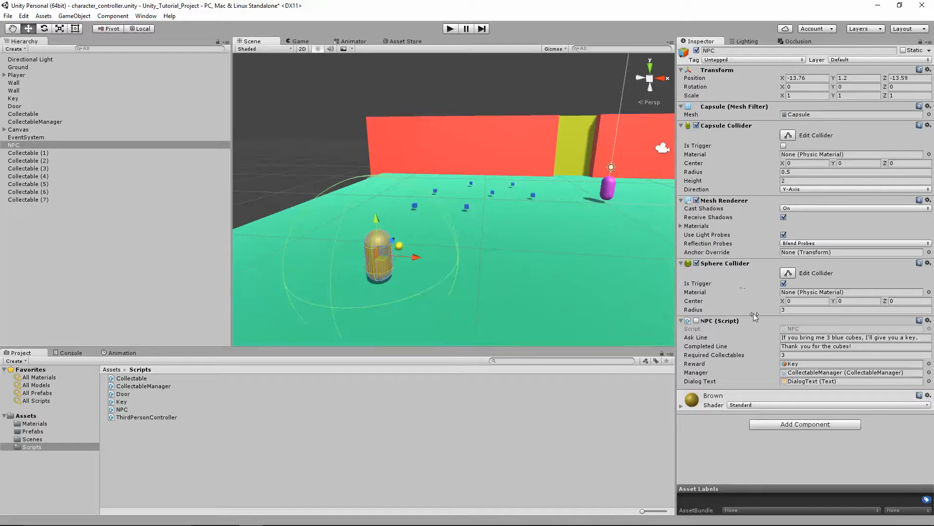
left_click(696, 321)
scroll(528, 279, "down", 3)
middle_click_drag(528, 279, 459, 291)
right_click_drag(459, 290, 408, 247)
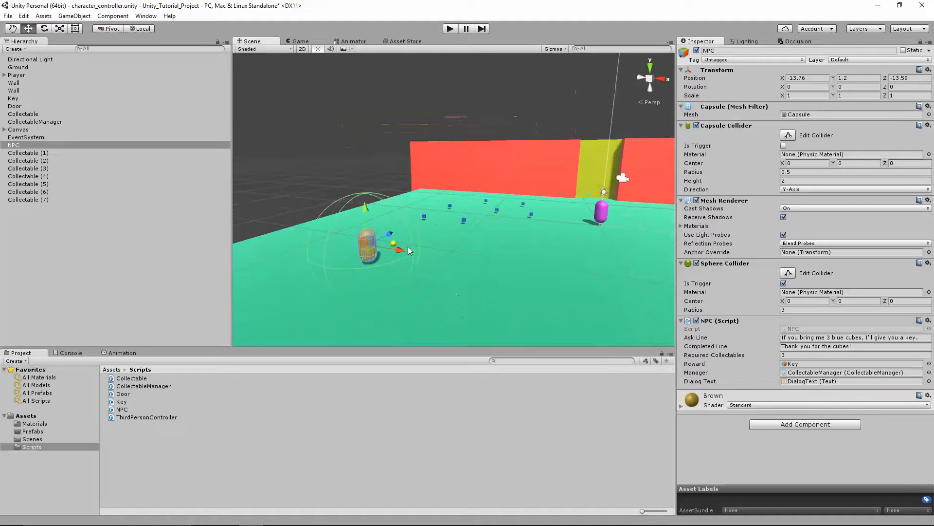
Clear the selection and look over the scene's NPC, key, blue cubes, Player, walls and door.
left_click(326, 178)
scroll(530, 231, "down", 4)
middle_click_drag(530, 230, 558, 231)
scroll(429, 280, "up", 5)
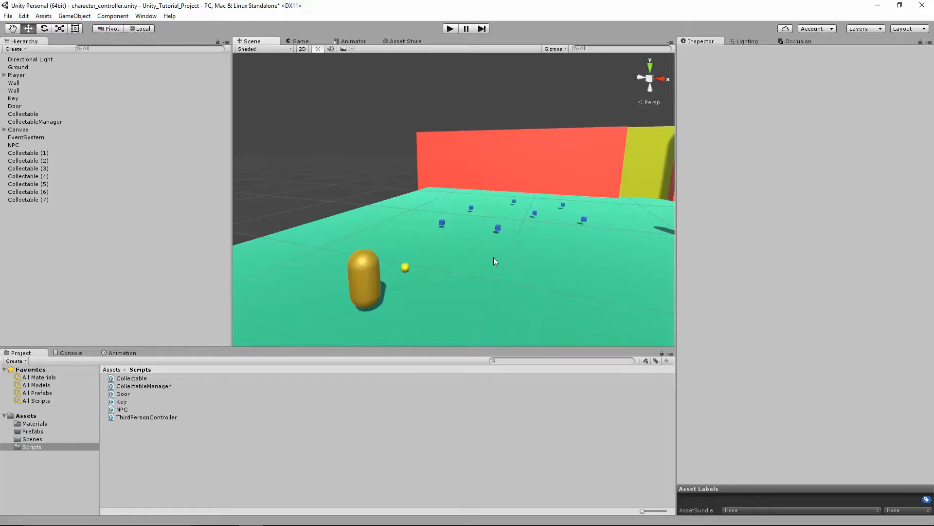
scroll(493, 258, "down", 2)
scroll(488, 261, "down", 3)
middle_click_drag(596, 249, 458, 261)
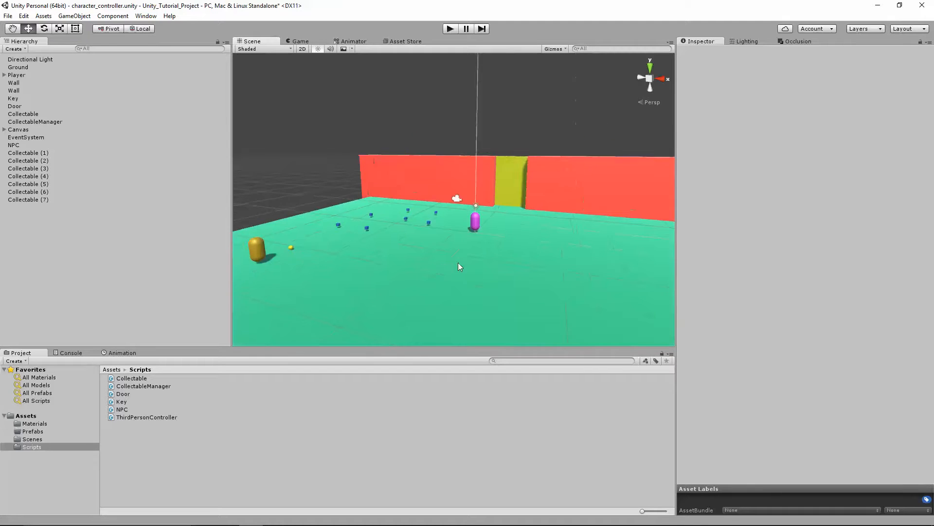
scroll(456, 264, "down", 3)
right_click_drag(443, 275, 427, 305)
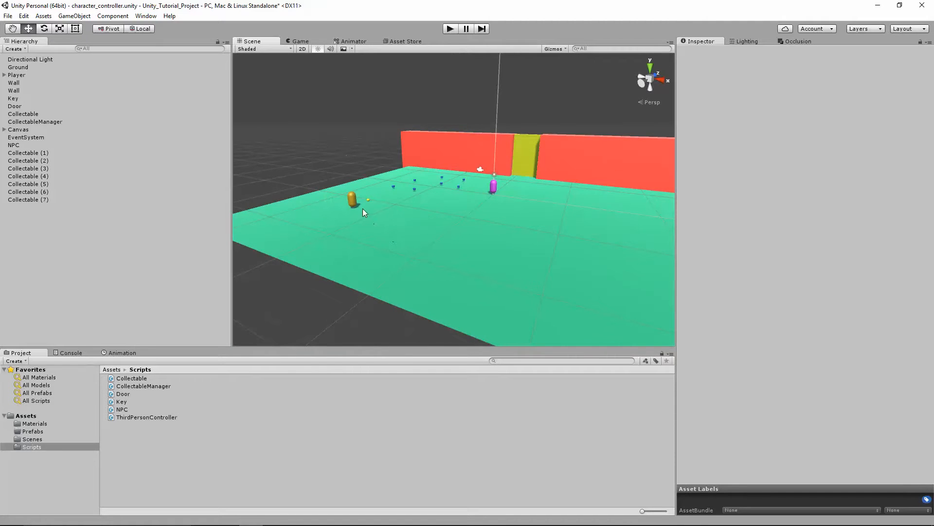
Select the gold NPC in the scene, review its script component and clear the selection.
left_click(353, 201)
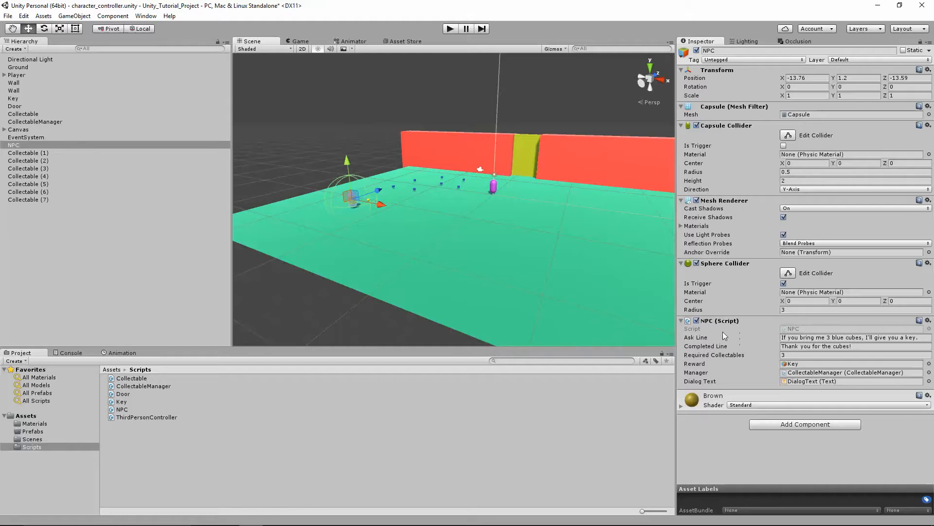
left_click(552, 229)
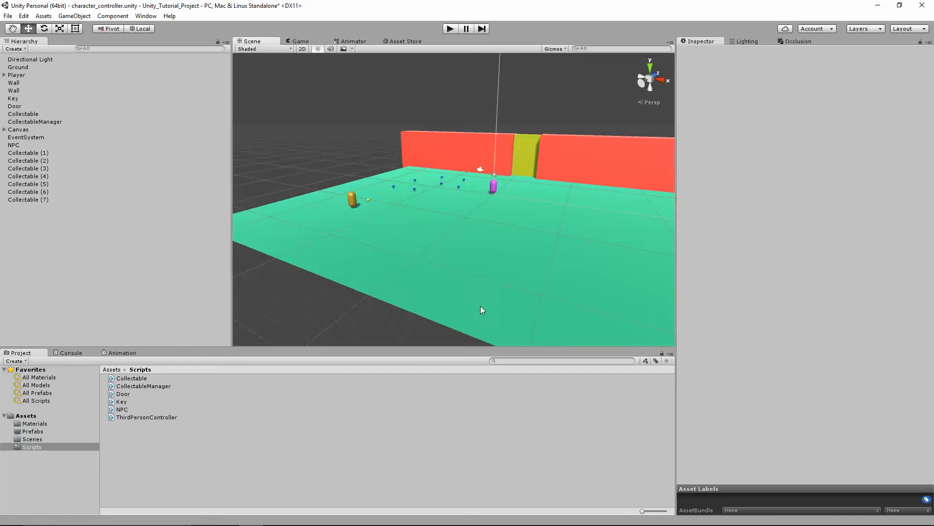
mouse_move(295, 520)
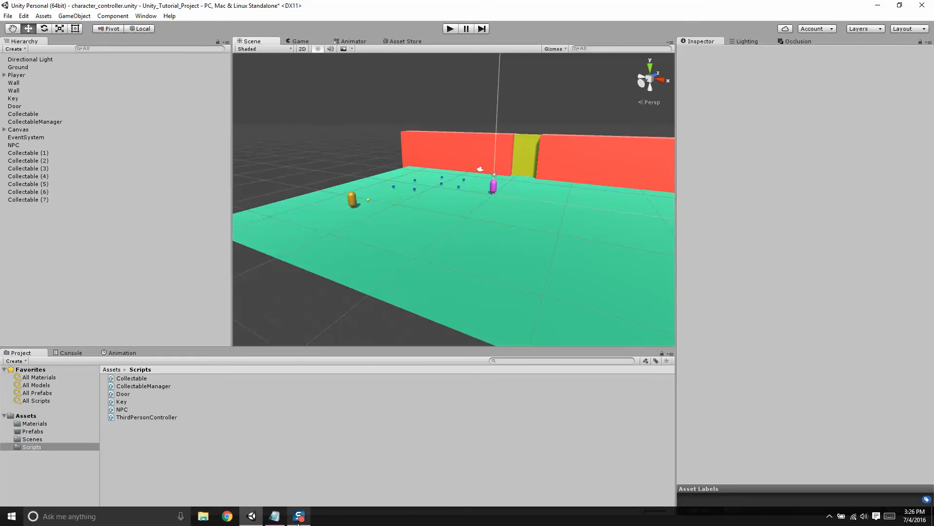